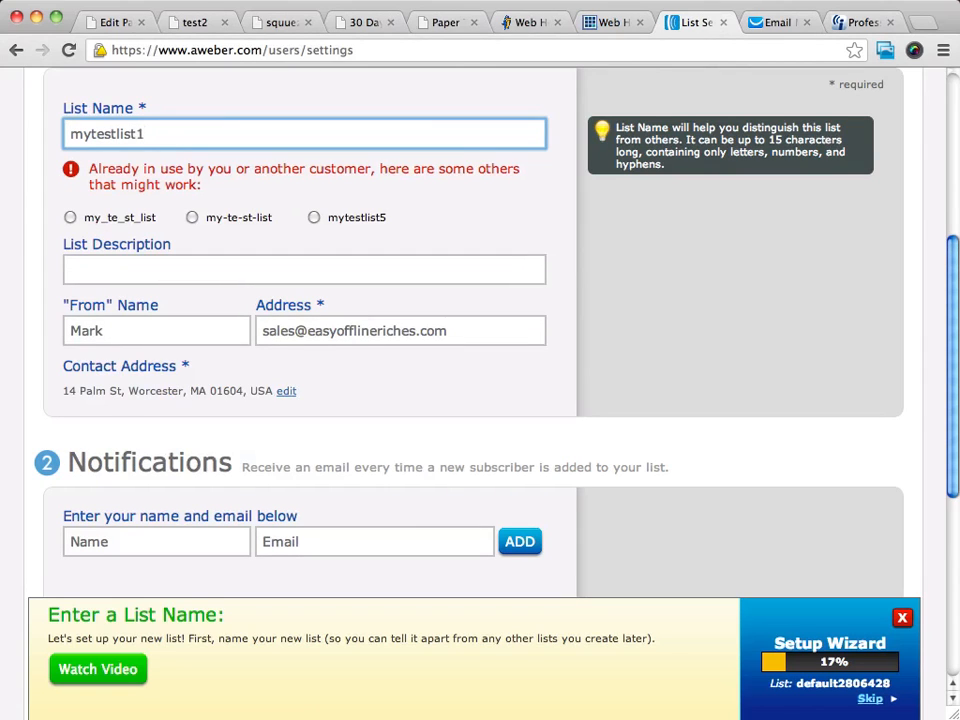
# Step: Name the new list mytestlist100 and describe it as "My test list test"
pyautogui.write('00')
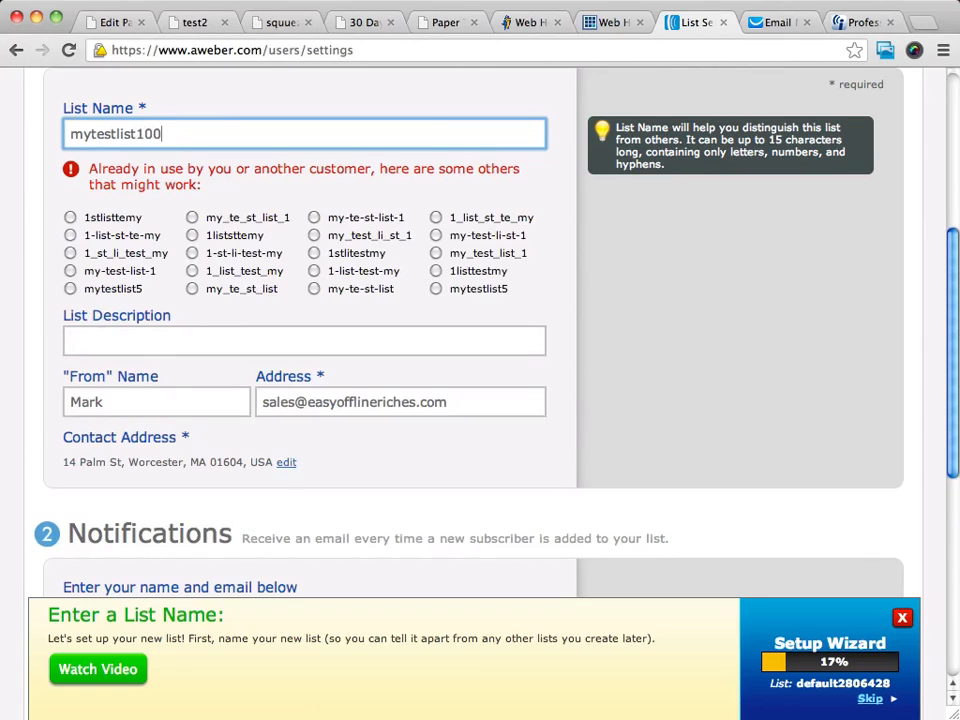
pyautogui.click(229, 222)
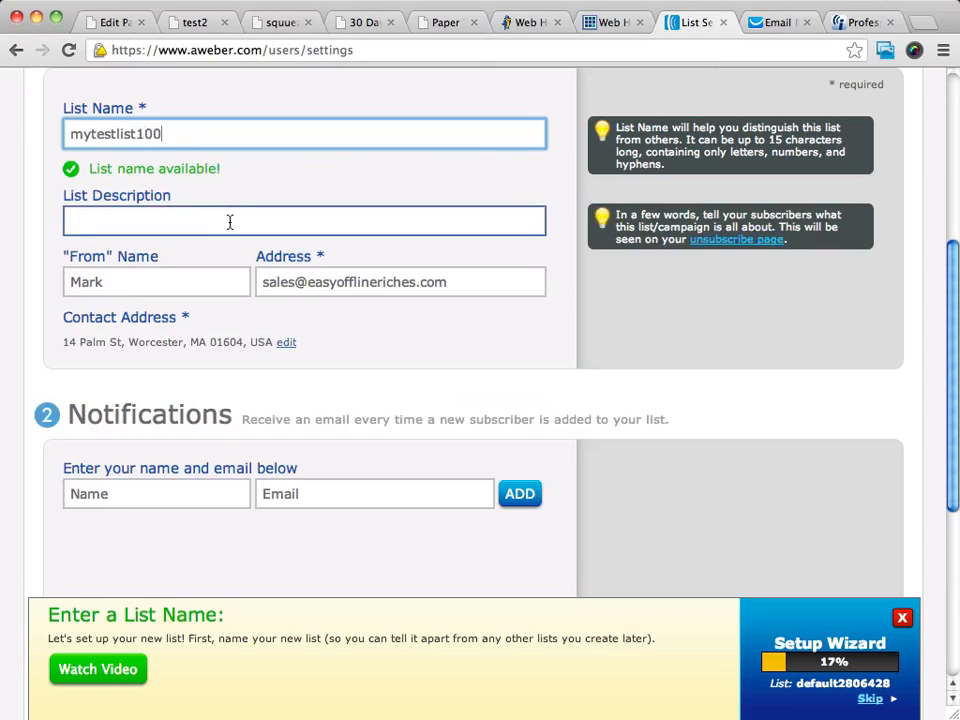
pyautogui.click(139, 217)
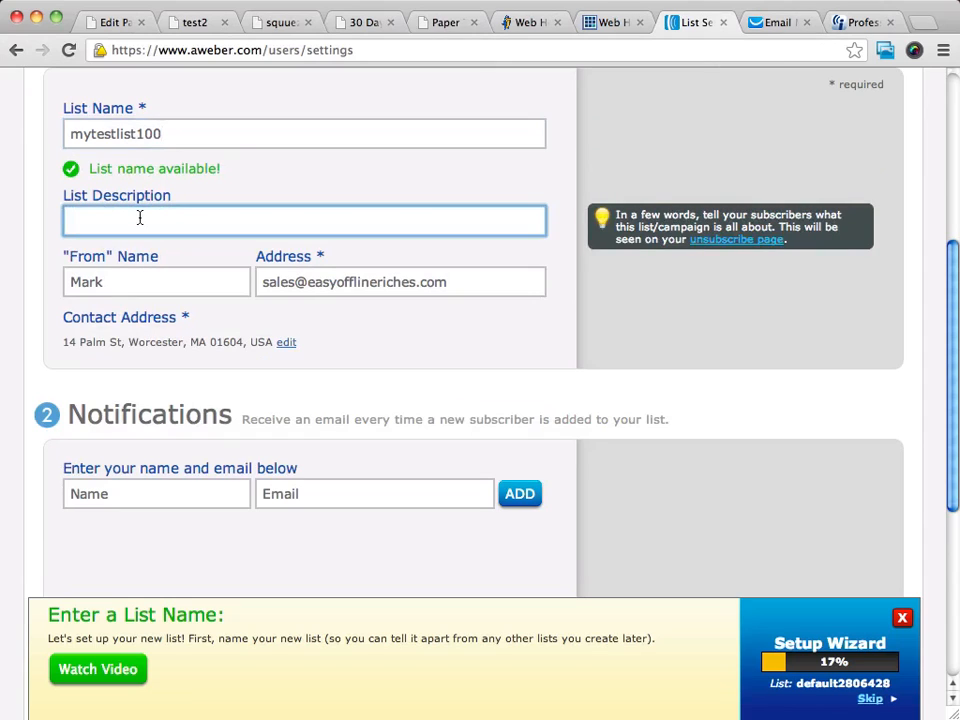
pyautogui.write('My test list test')
pyautogui.click(122, 274)
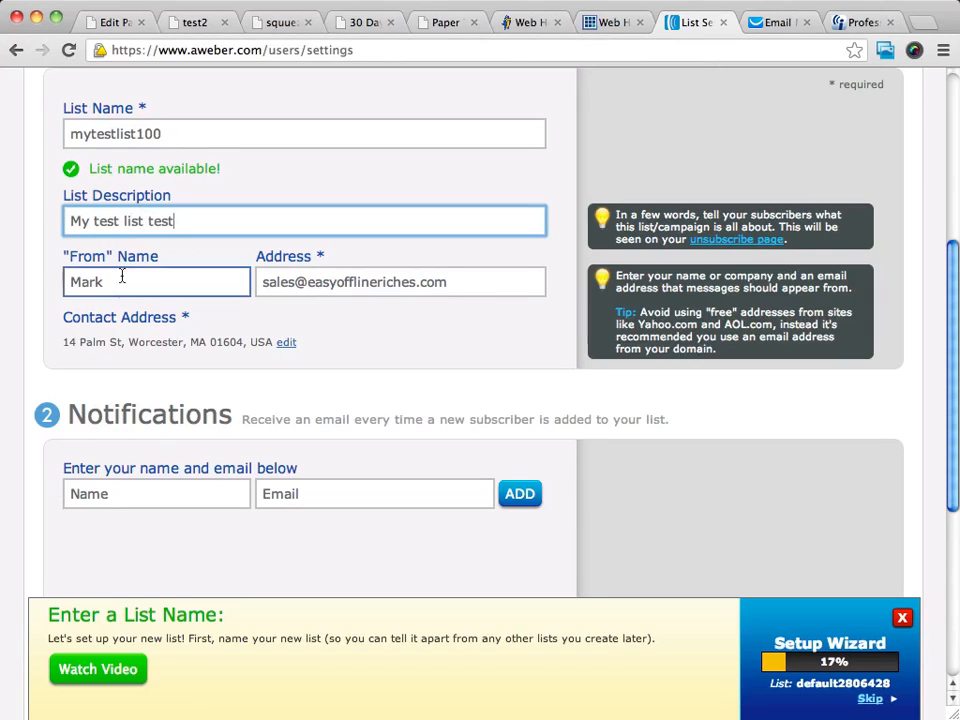
pyautogui.click(373, 281)
pyautogui.click(281, 233)
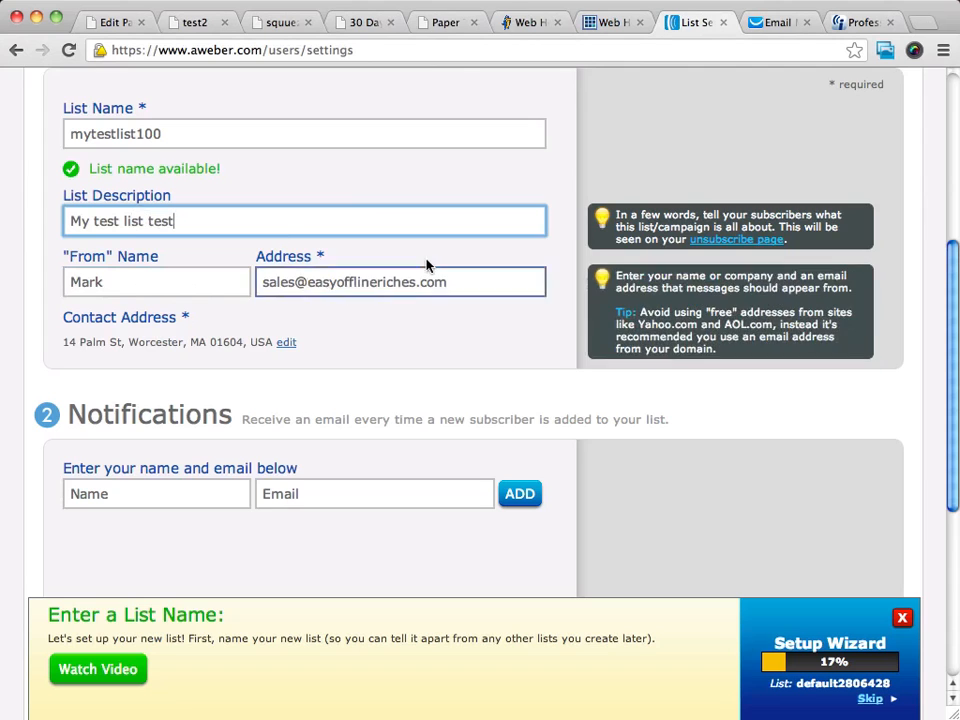
# Step: Save the list's basic settings without adding a notification recipient
pyautogui.scroll(-3, 429, 262)
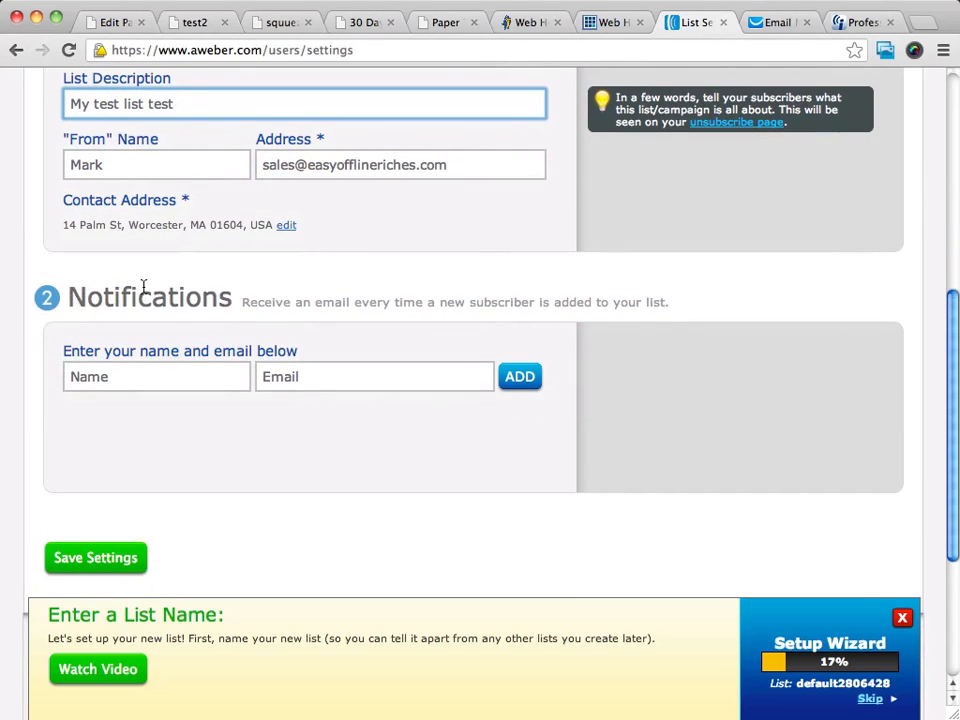
pyautogui.scroll(-3, 143, 288)
pyautogui.scroll(5, 140, 212)
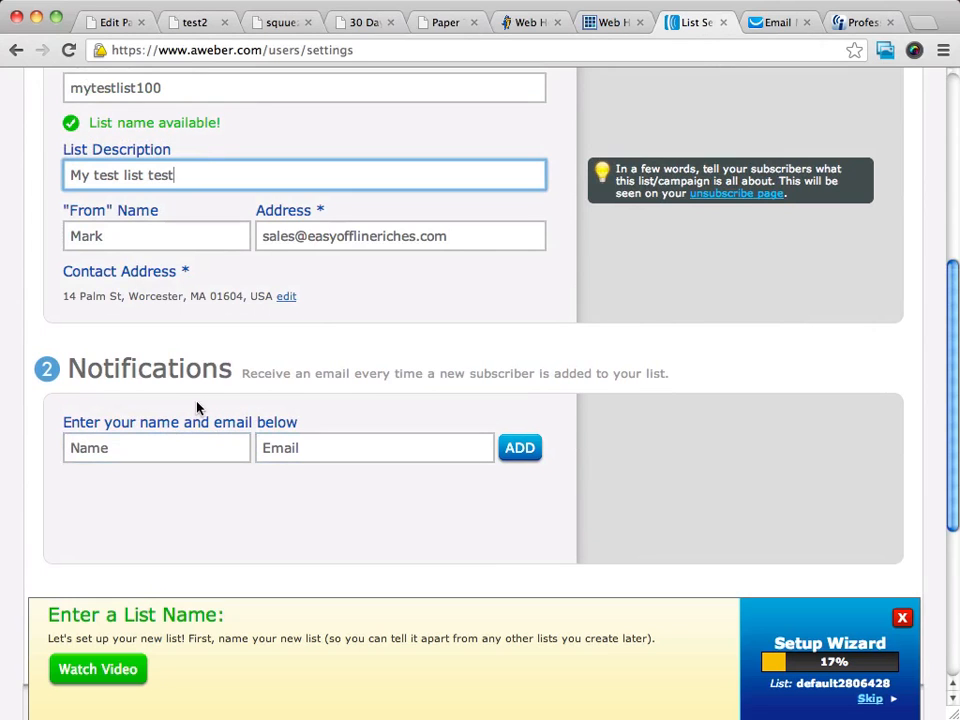
pyautogui.scroll(-3, 197, 407)
pyautogui.scroll(9, 155, 440)
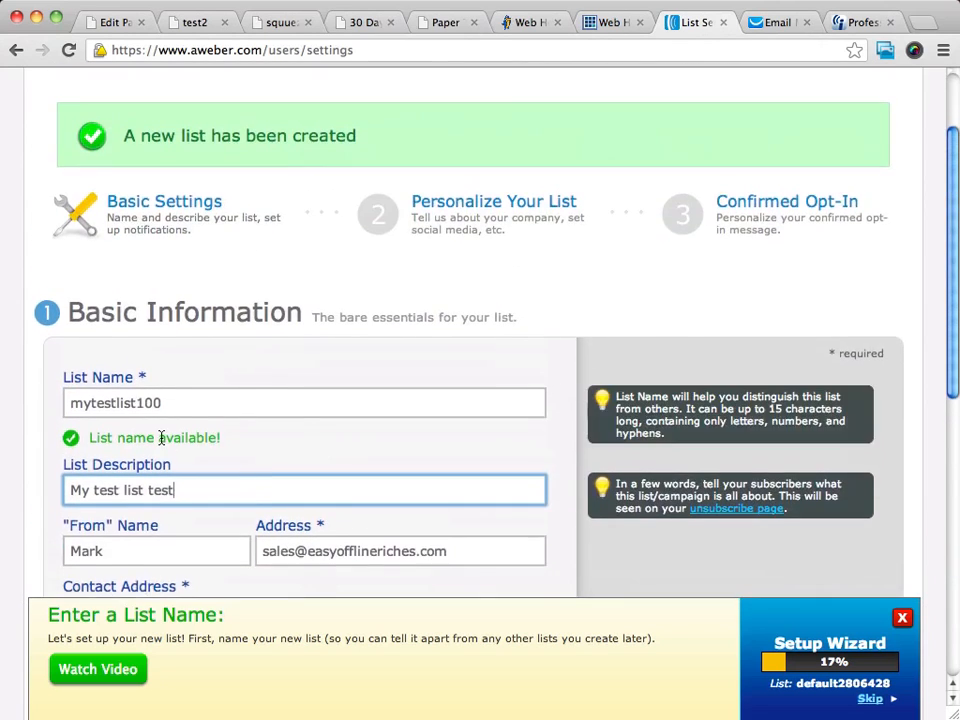
pyautogui.scroll(-4, 161, 440)
pyautogui.scroll(3, 161, 440)
pyautogui.scroll(-5, 161, 440)
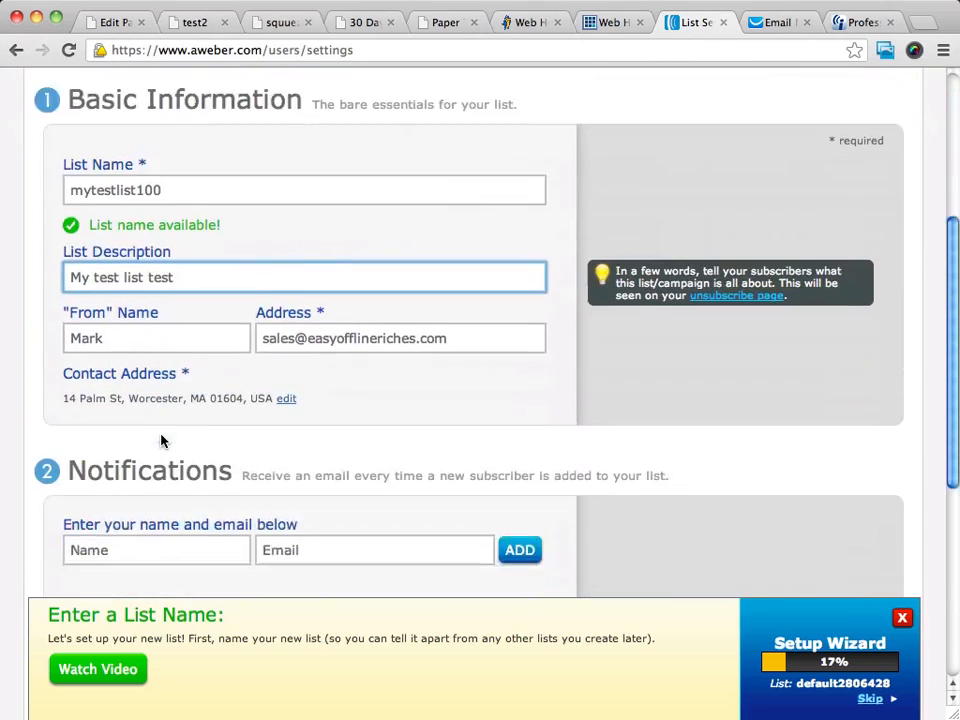
pyautogui.click(81, 521)
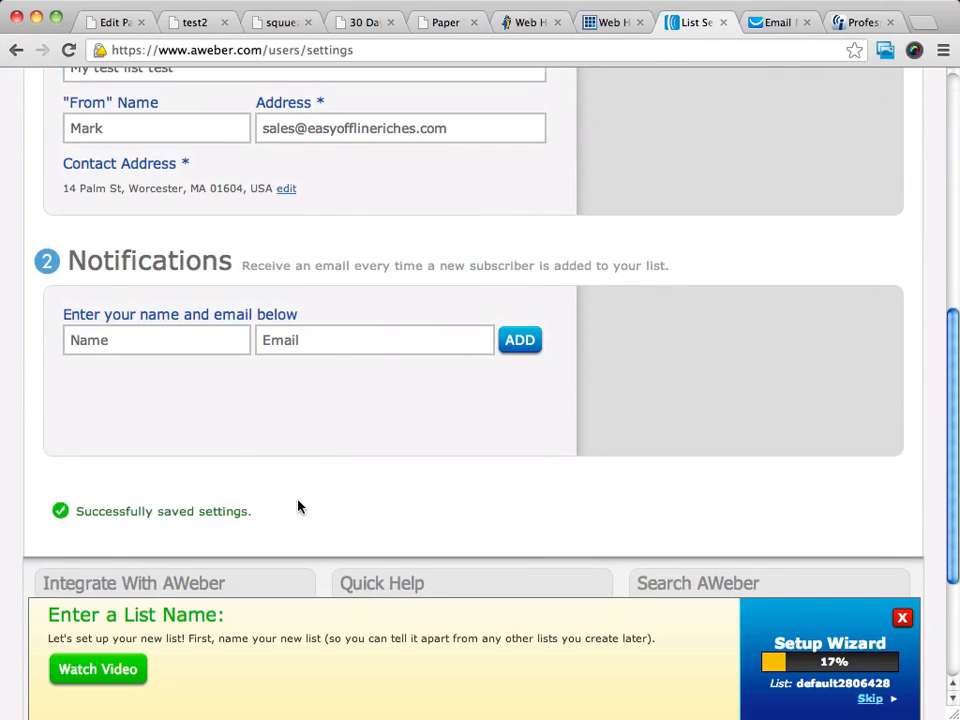
# Step: Look through the Personalize Your List settings, covering company branding, social media sharing and global text snippets
pyautogui.scroll(5, 298, 506)
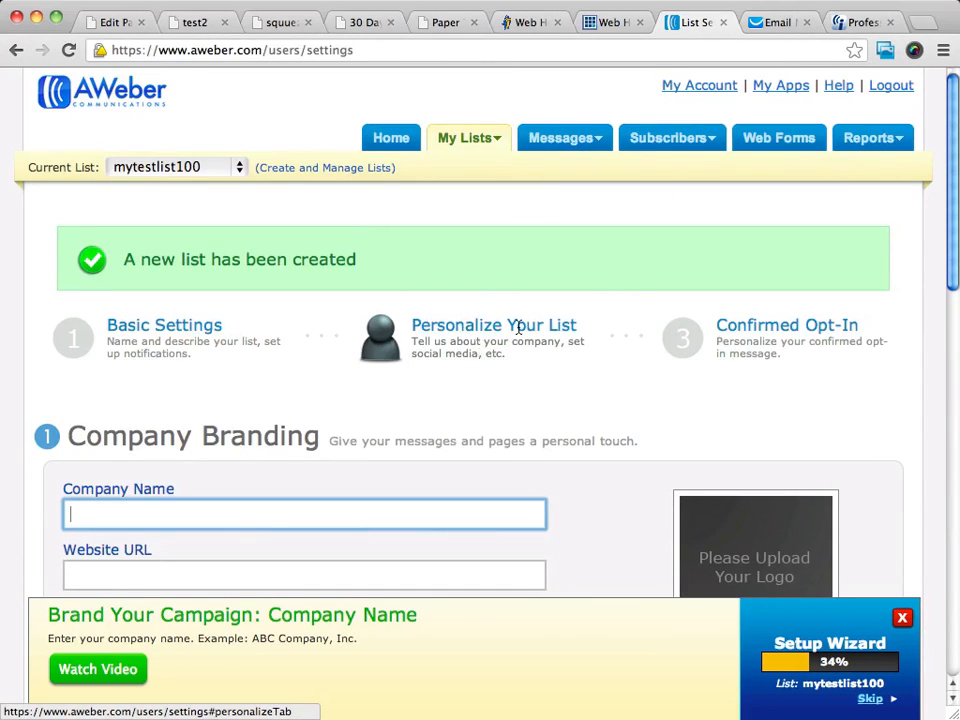
pyautogui.scroll(-5, 518, 327)
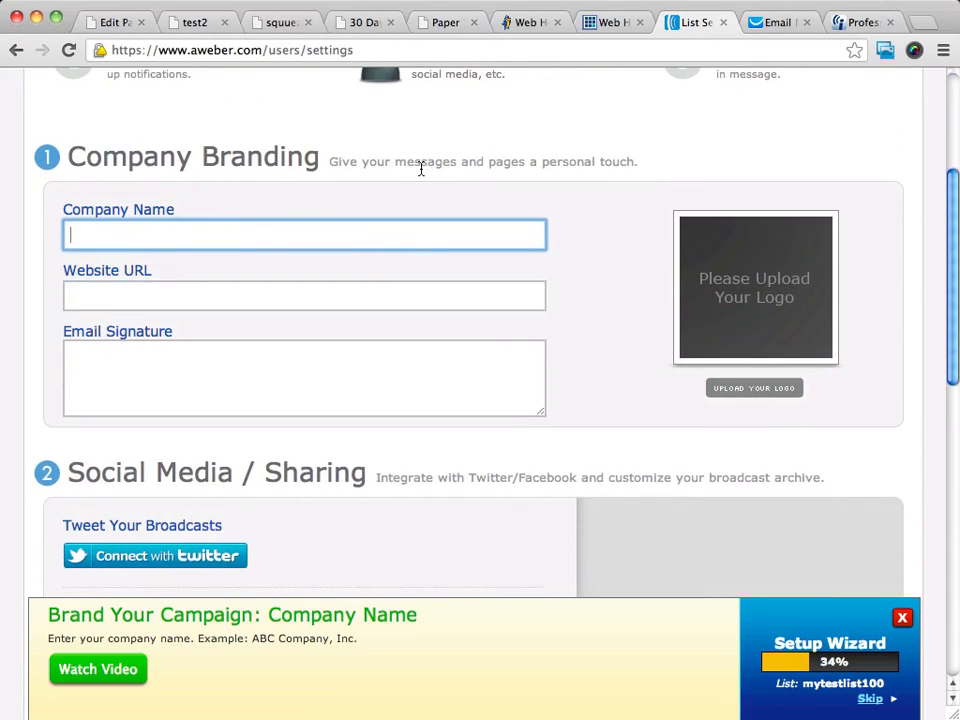
pyautogui.scroll(-3, 421, 170)
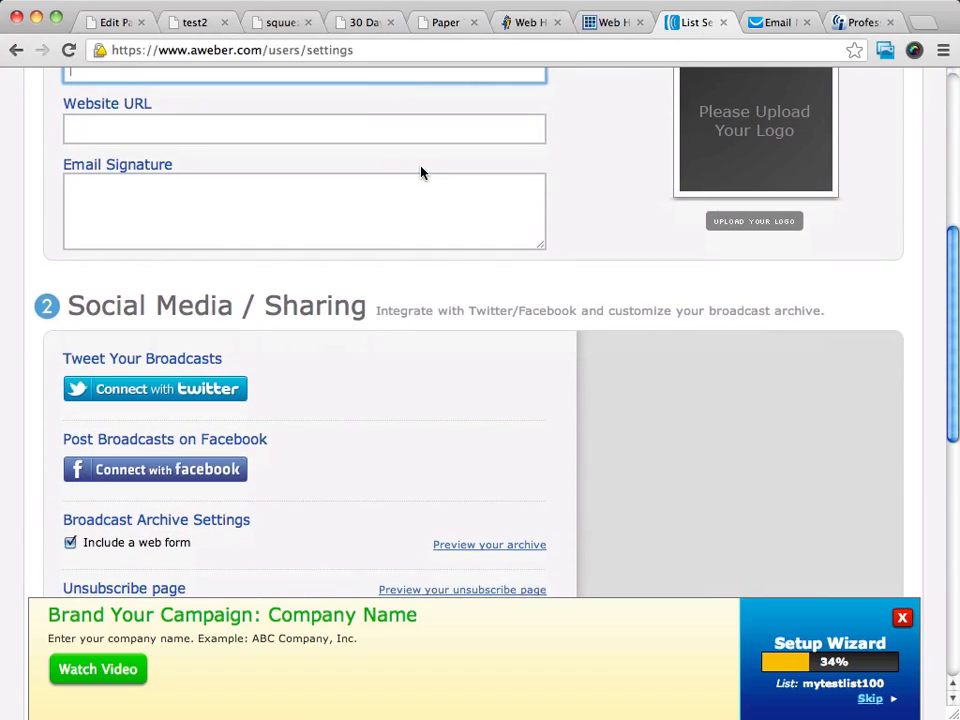
pyautogui.scroll(-3, 421, 173)
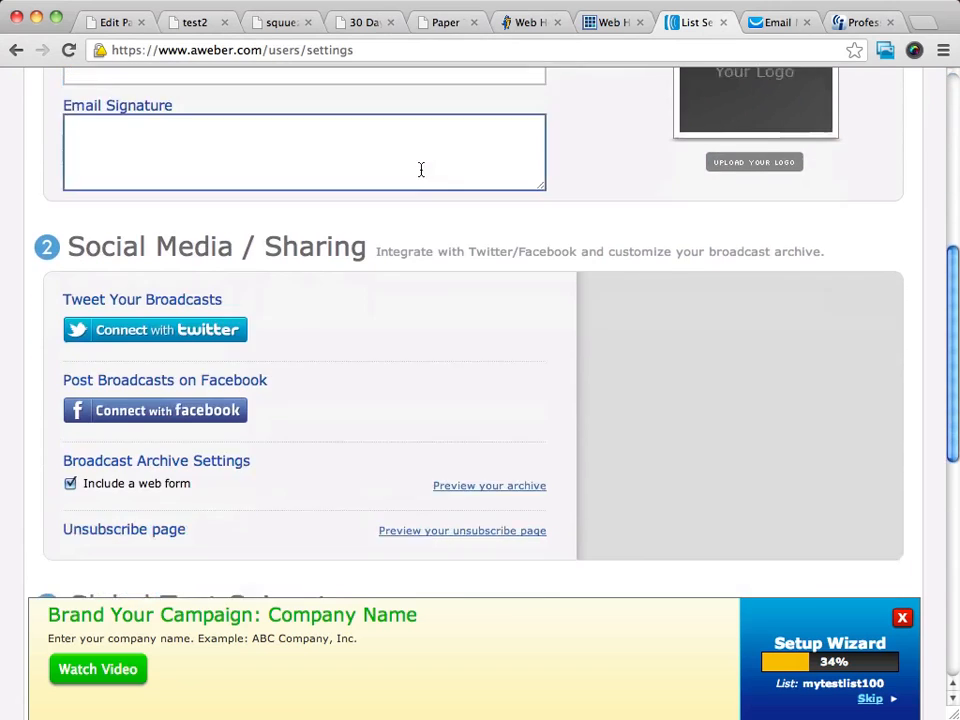
pyautogui.scroll(8, 420, 165)
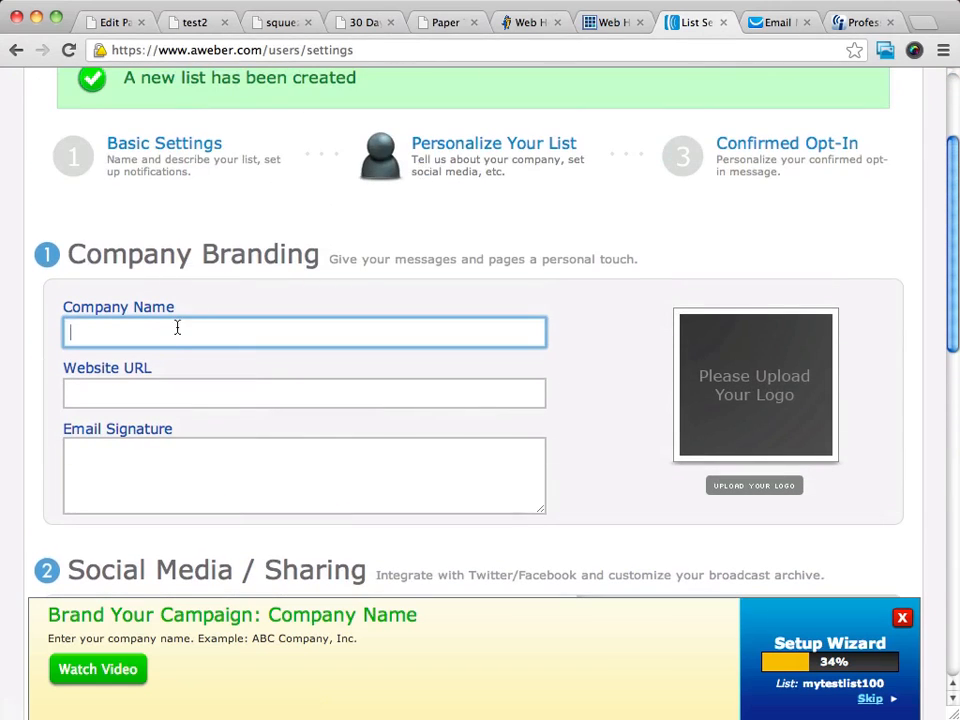
pyautogui.click(240, 392)
pyautogui.click(277, 443)
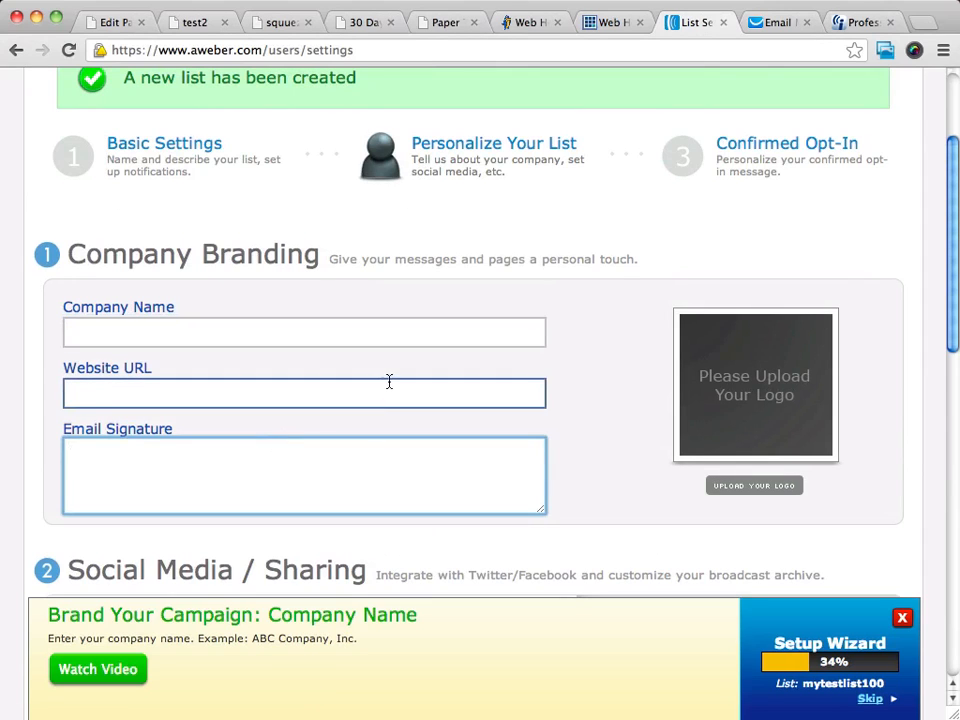
pyautogui.scroll(-4, 389, 384)
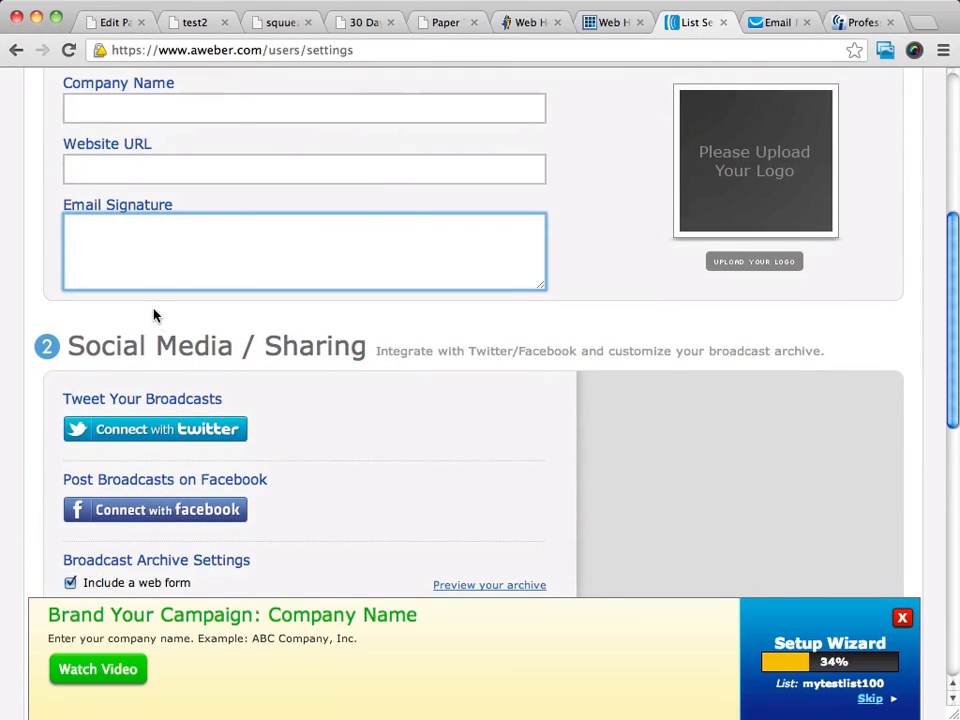
pyautogui.scroll(-3, 155, 315)
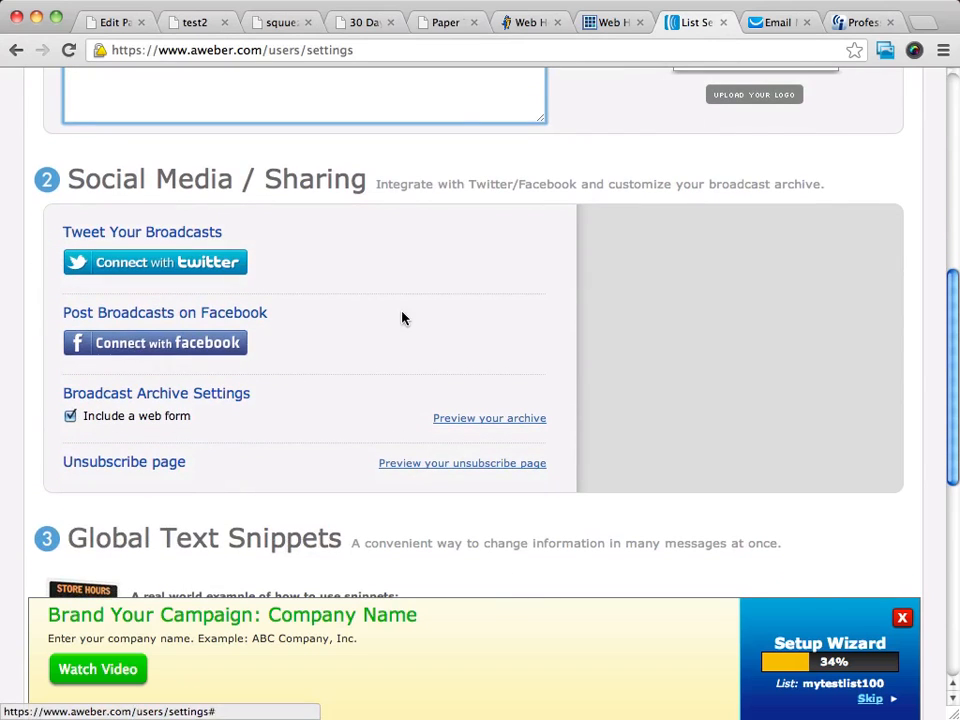
pyautogui.scroll(-2, 399, 319)
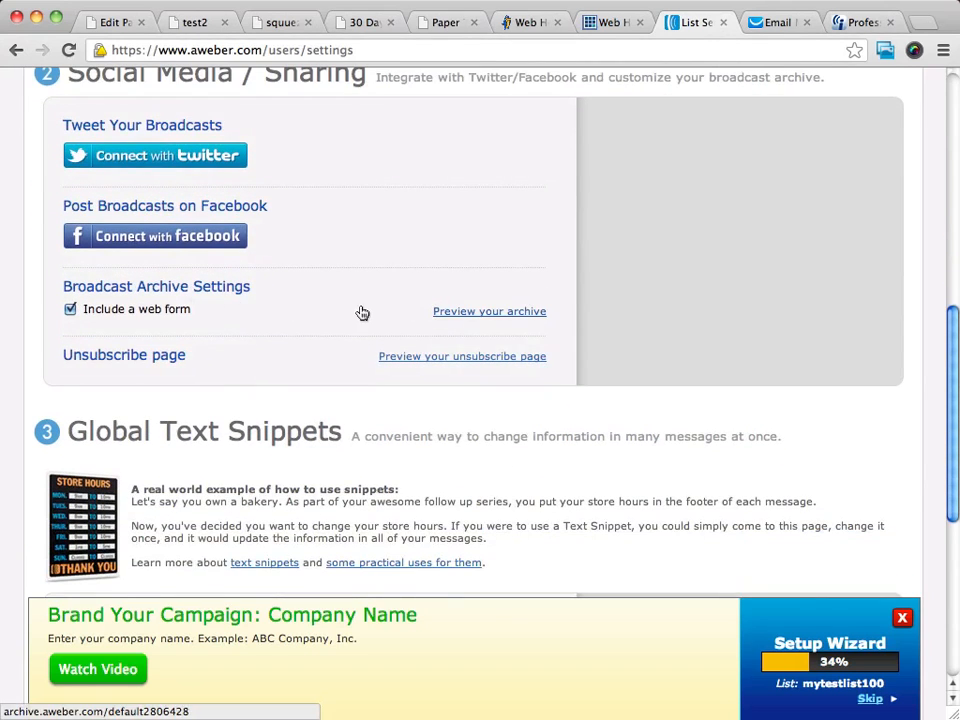
pyautogui.scroll(12, 360, 312)
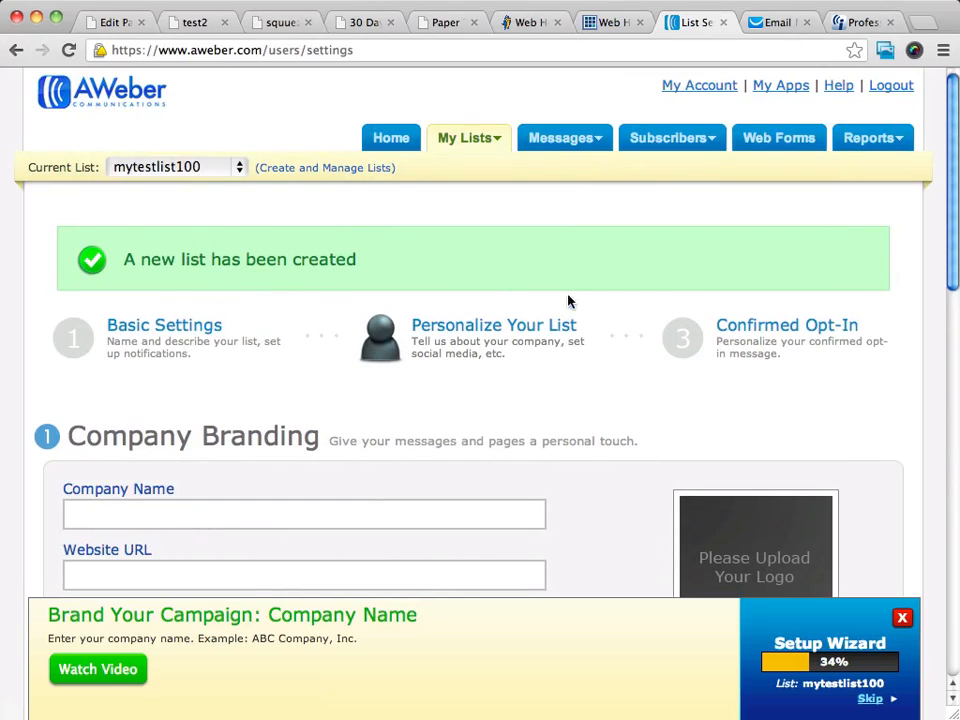
# Step: Turn off the opt-in requirement for web forms in the list's Confirmed Opt-In settings
pyautogui.click(805, 333)
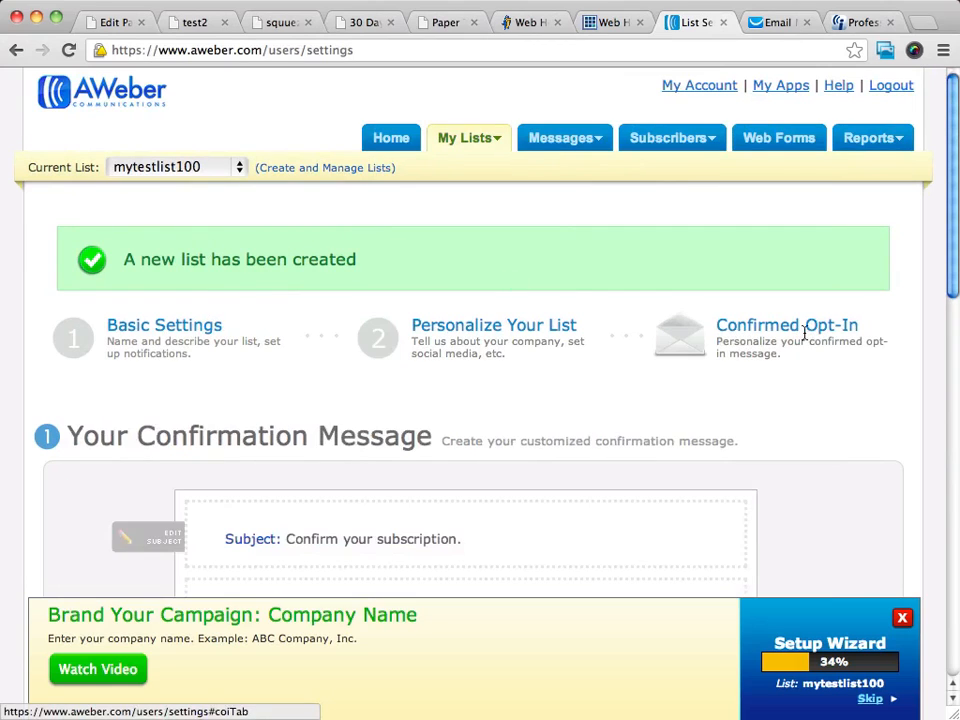
pyautogui.scroll(-5, 512, 274)
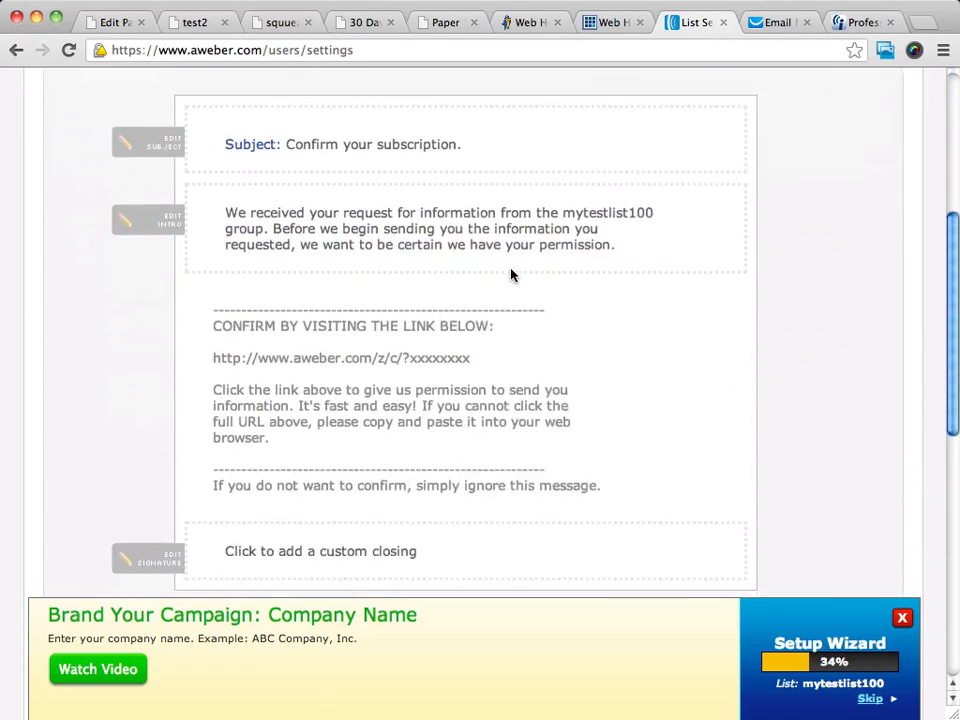
pyautogui.scroll(2, 512, 274)
pyautogui.scroll(3, 511, 271)
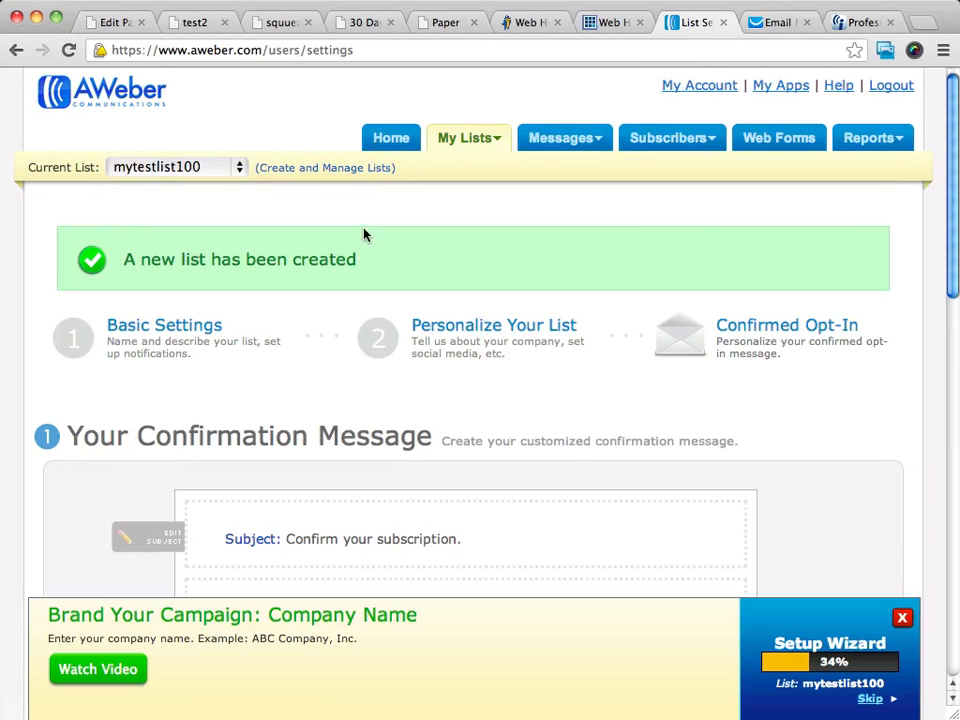
pyautogui.scroll(-5, 385, 216)
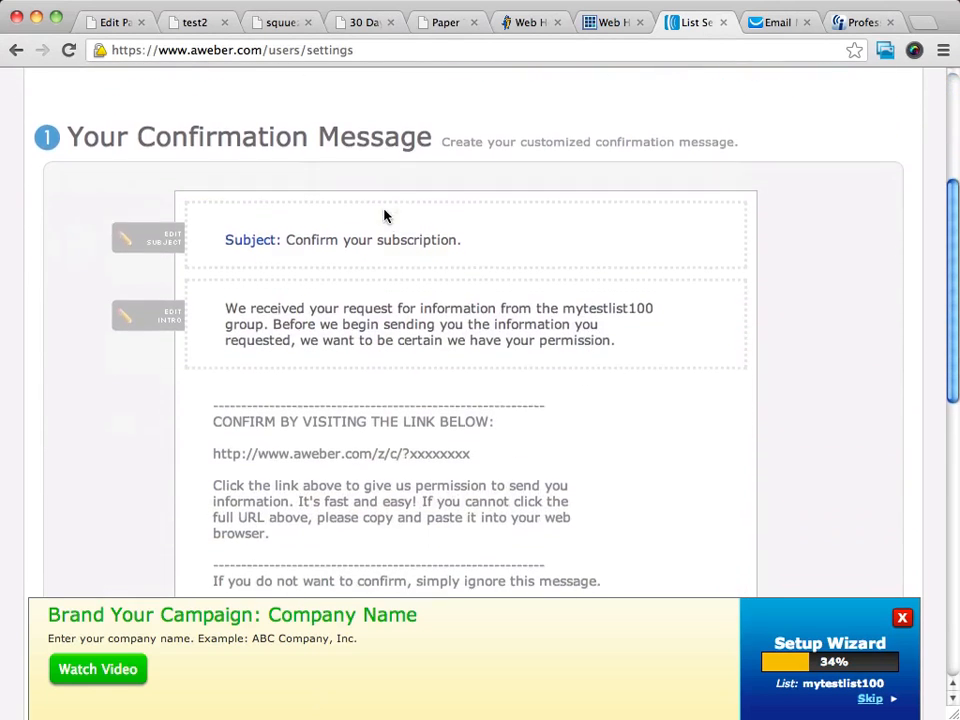
pyautogui.scroll(-6, 385, 216)
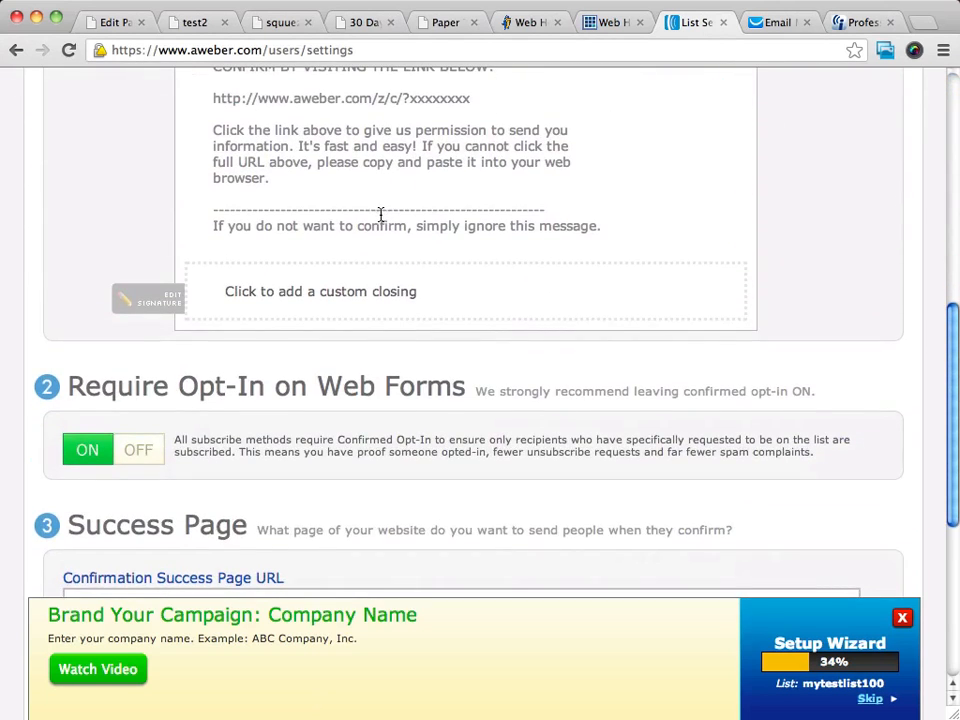
pyautogui.scroll(-2, 380, 215)
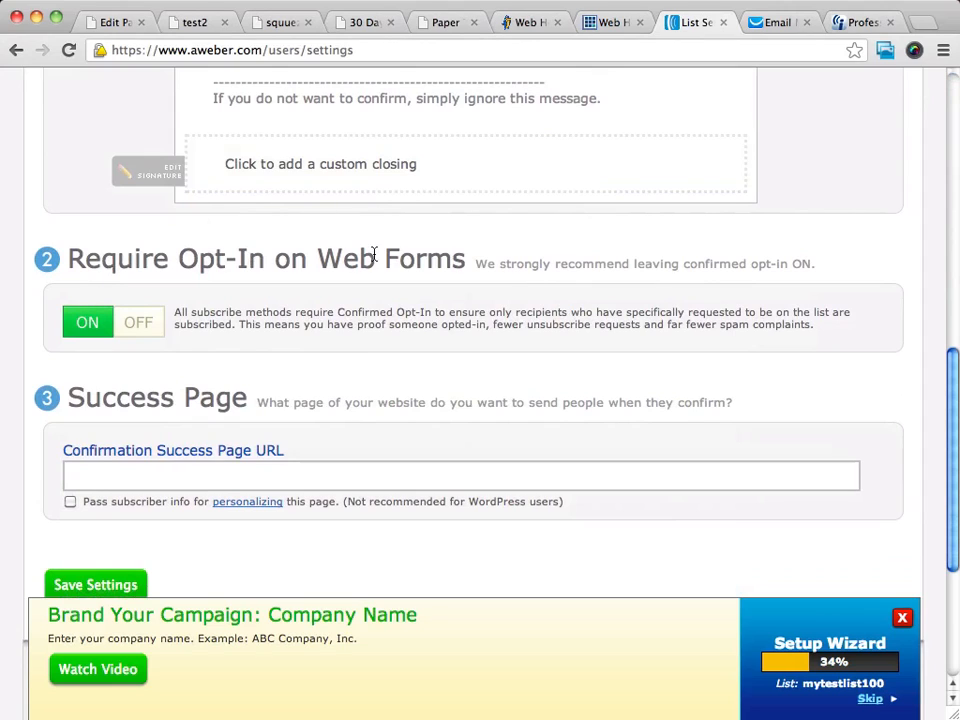
pyautogui.moveTo(478, 264); pyautogui.dragTo(810, 264)
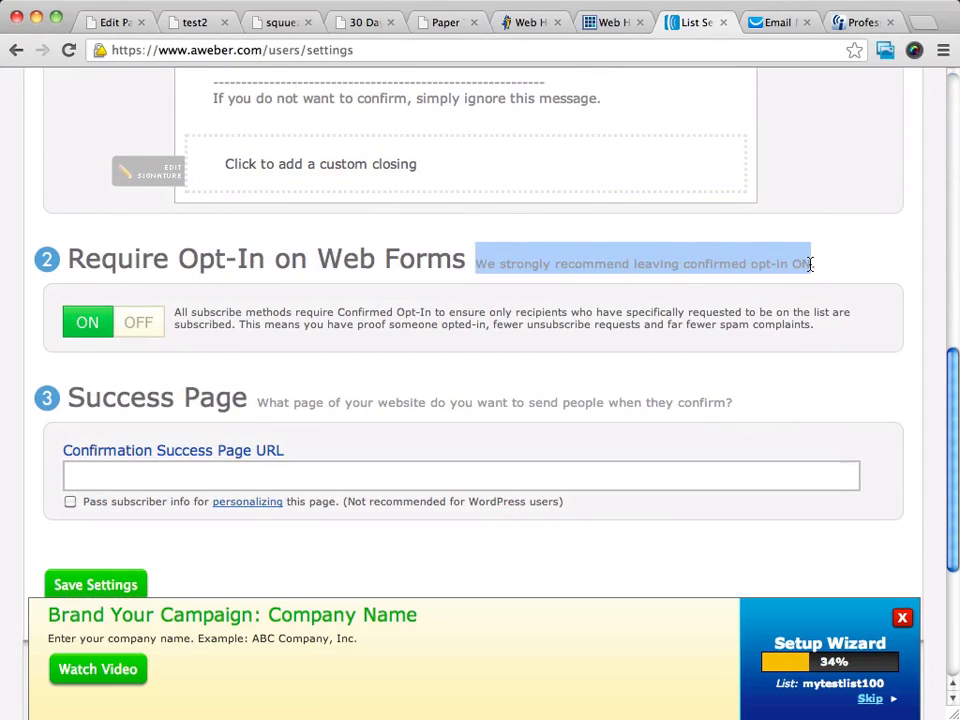
pyautogui.click(135, 325)
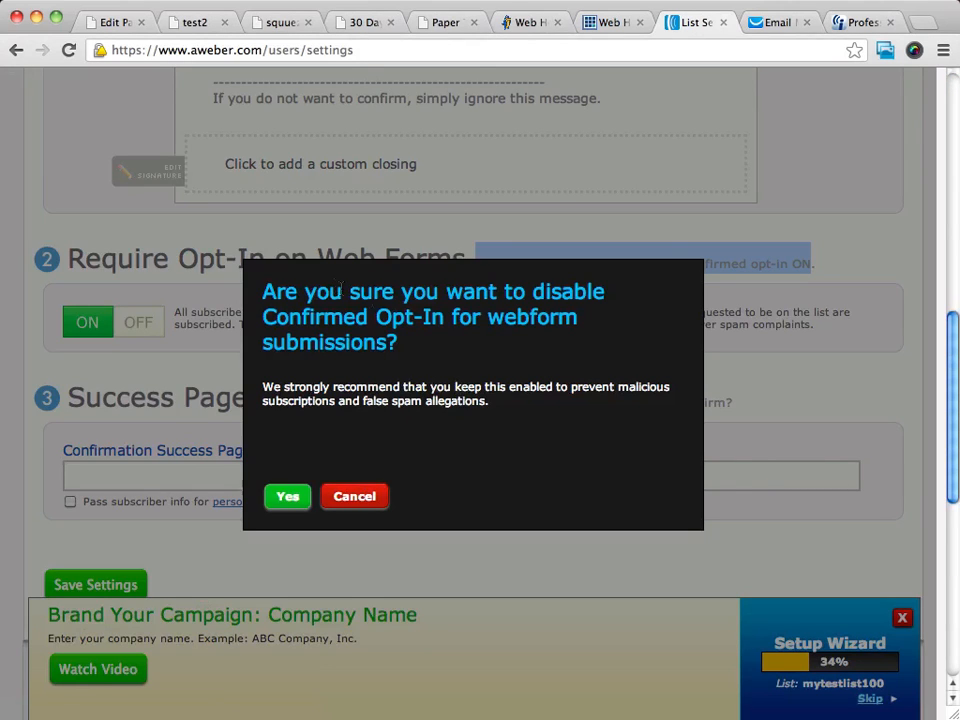
pyautogui.click(280, 500)
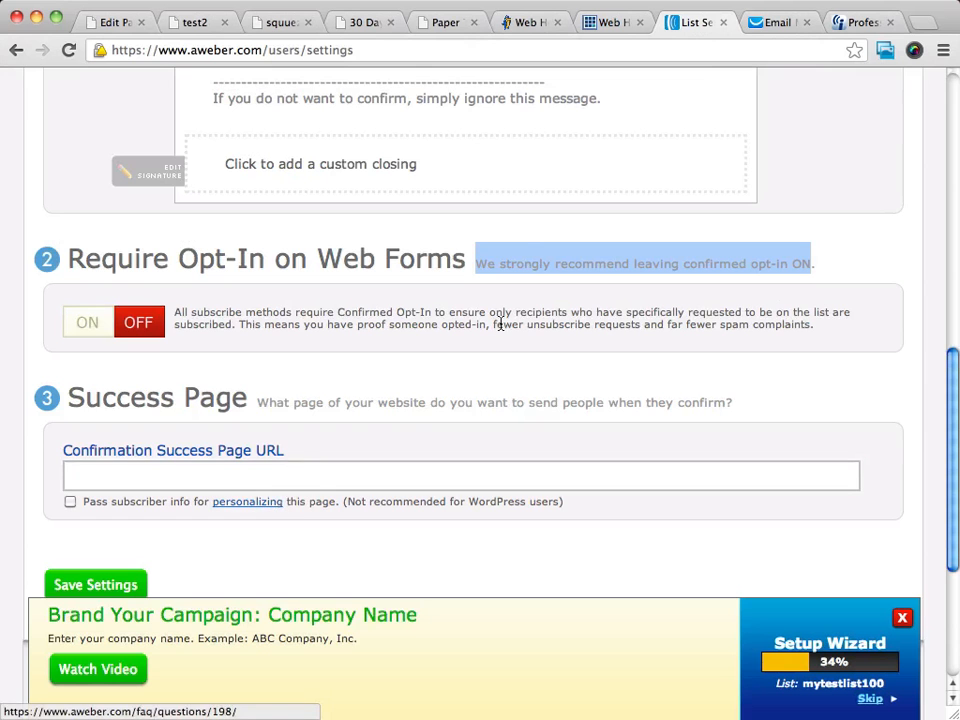
# Step: Save the Confirmed Opt-In settings with the confirmation success page URL left blank
pyautogui.scroll(-3, 520, 252)
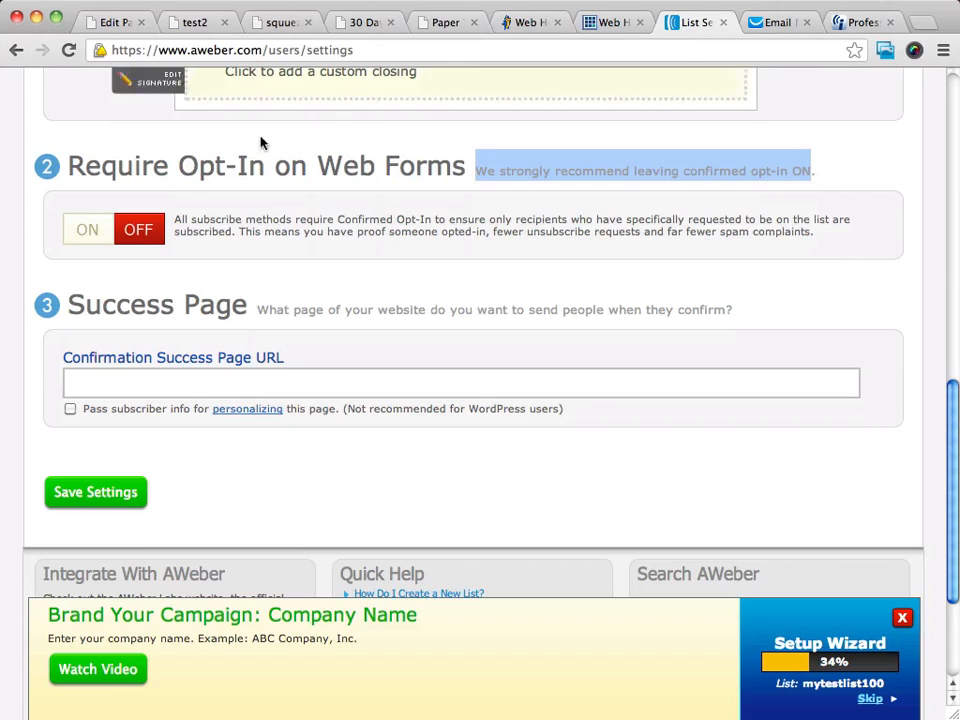
pyautogui.click(118, 381)
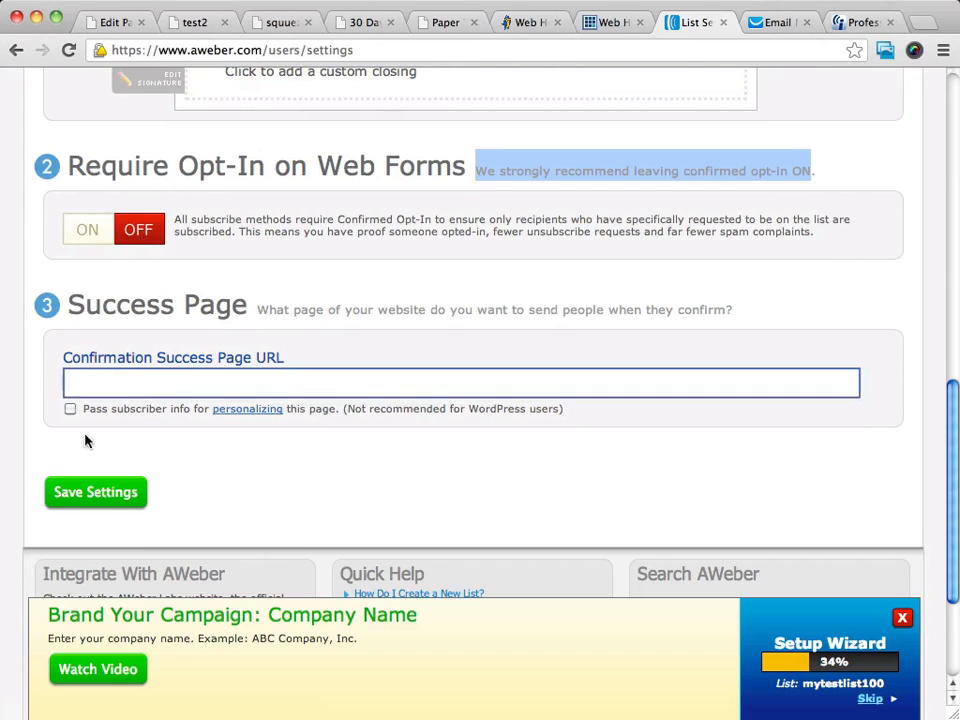
pyautogui.click(71, 497)
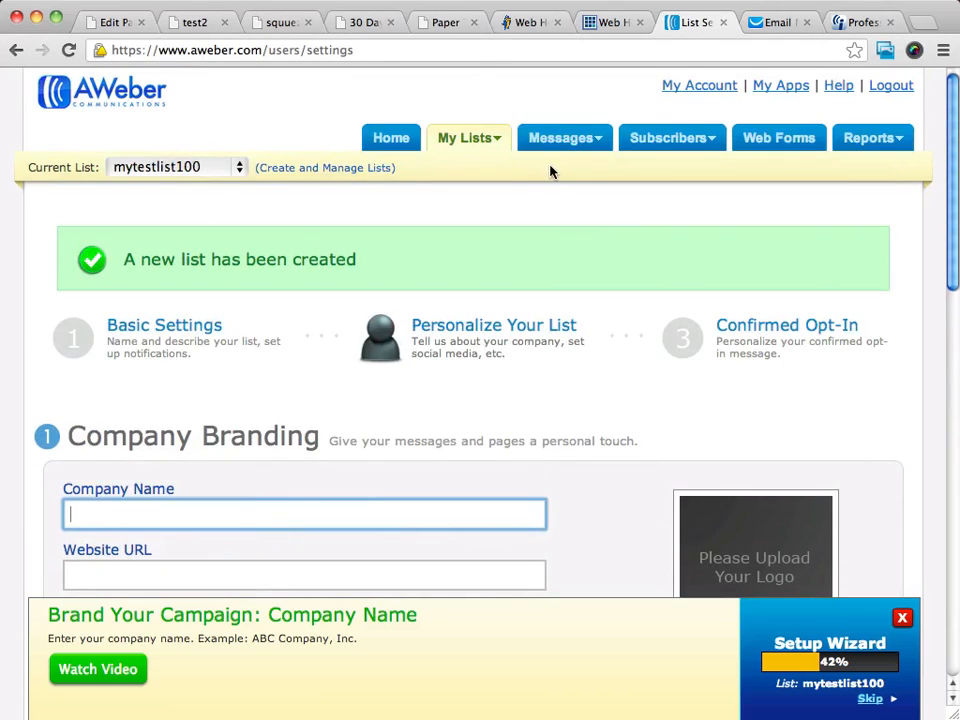
# Step: Start creating a new web form for the mytestlist100 list
pyautogui.click(785, 146)
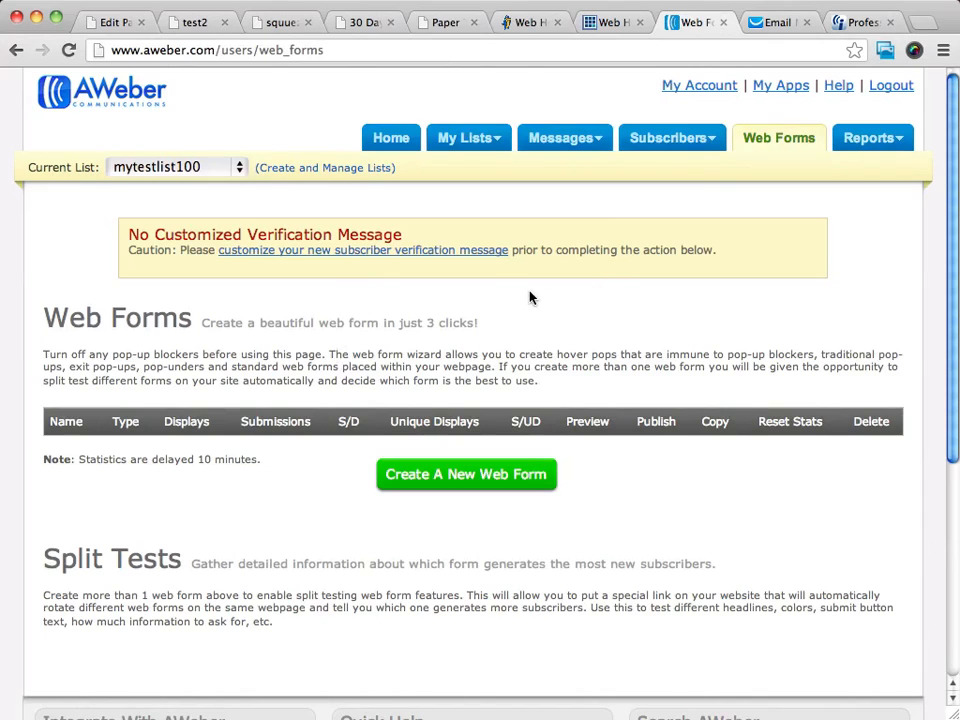
pyautogui.scroll(-2, 530, 293)
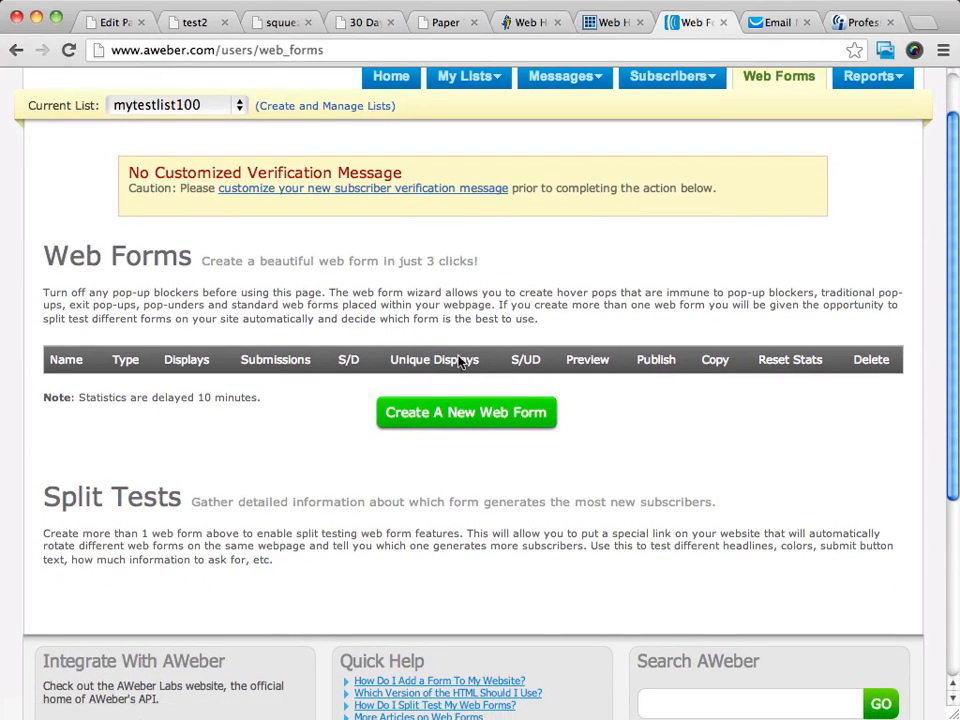
pyautogui.click(490, 420)
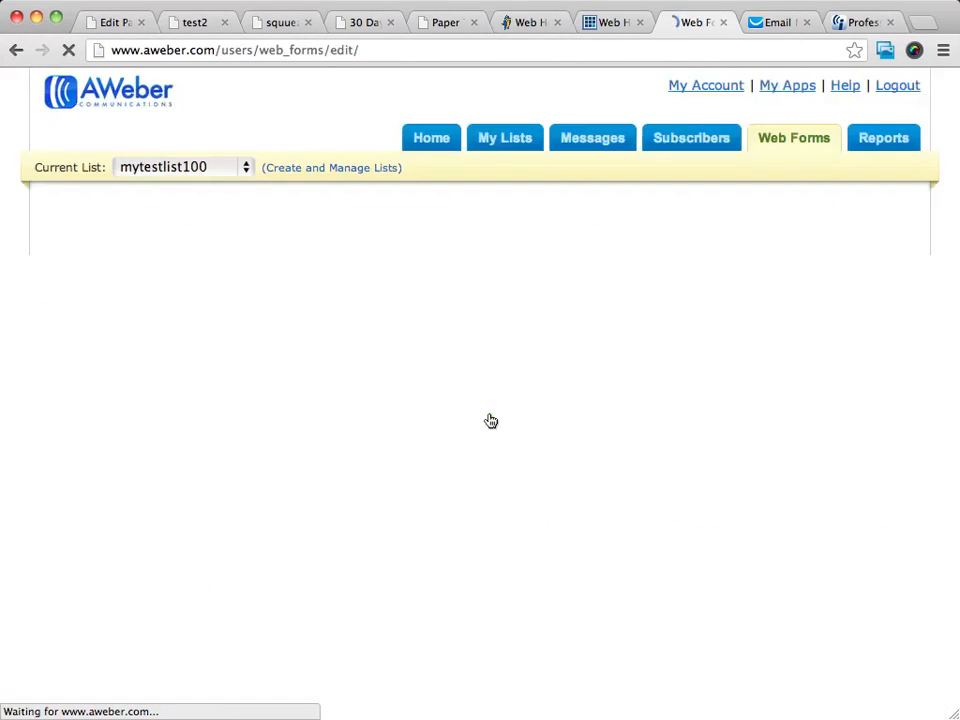
# Step: Look through the Popular and New template collections for the web form
pyautogui.scroll(-5, 676, 288)
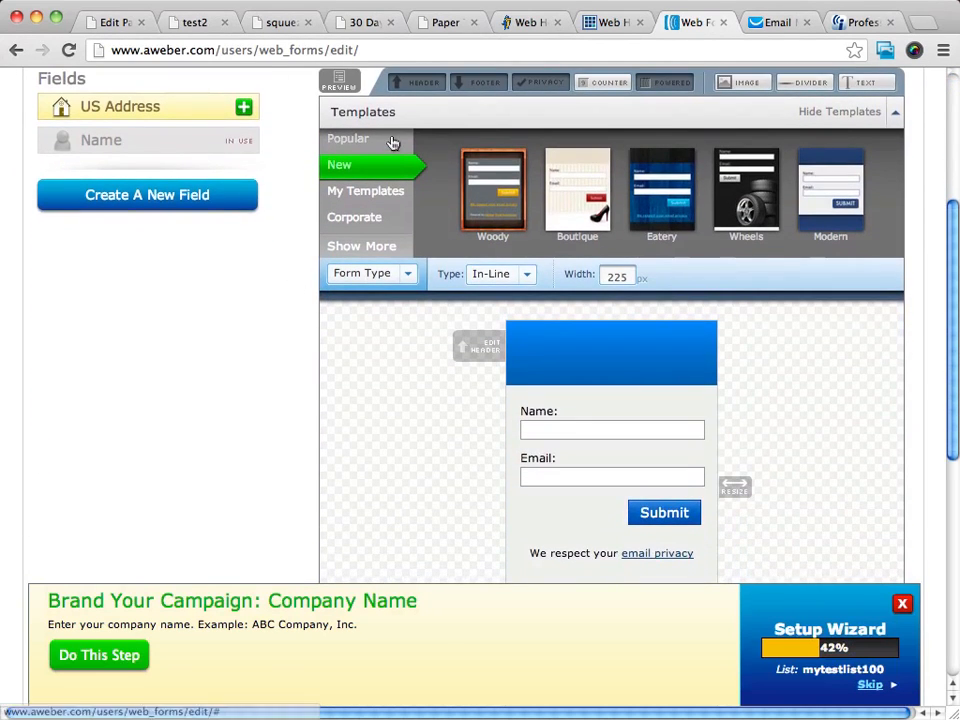
pyautogui.scroll(2, 595, 203)
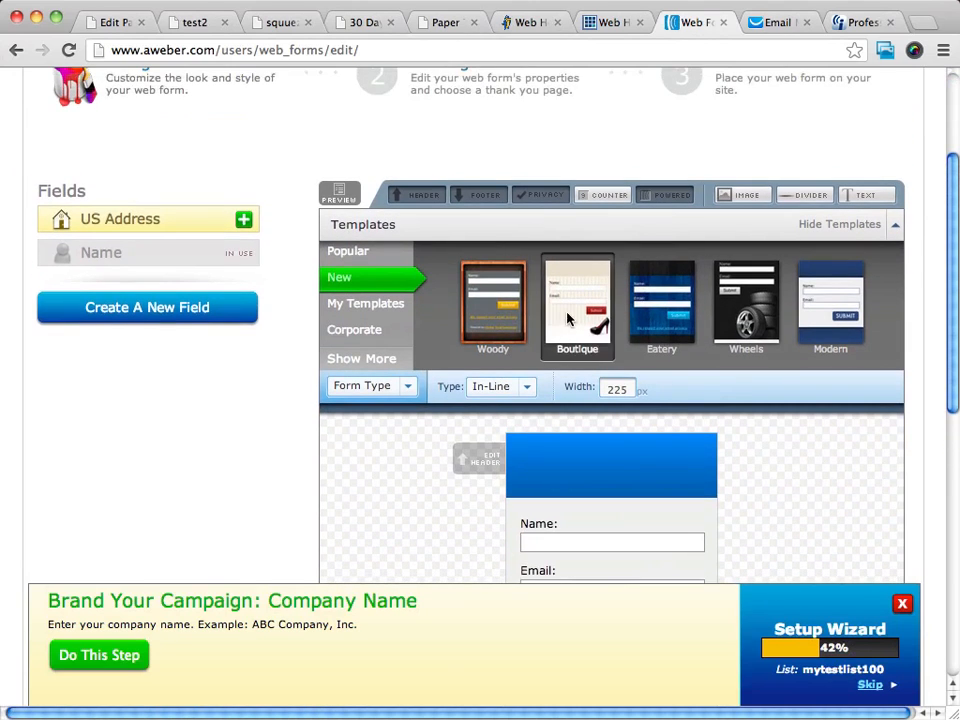
pyautogui.click(357, 250)
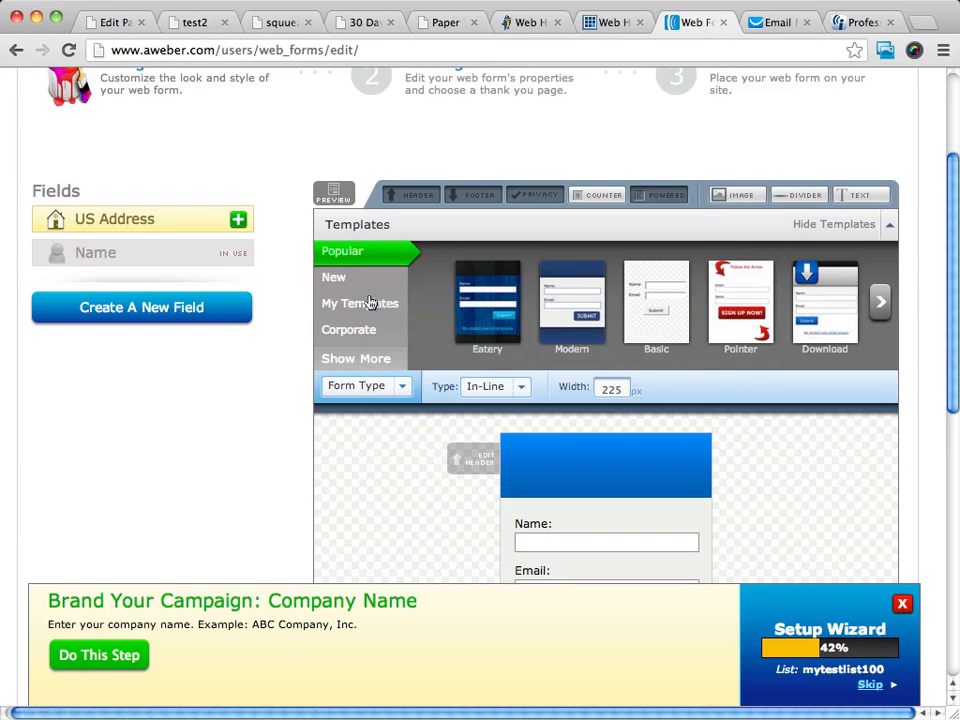
pyautogui.click(334, 277)
# Step: Remove the header from the form and centre its Submit button
pyautogui.scroll(-8, 886, 400)
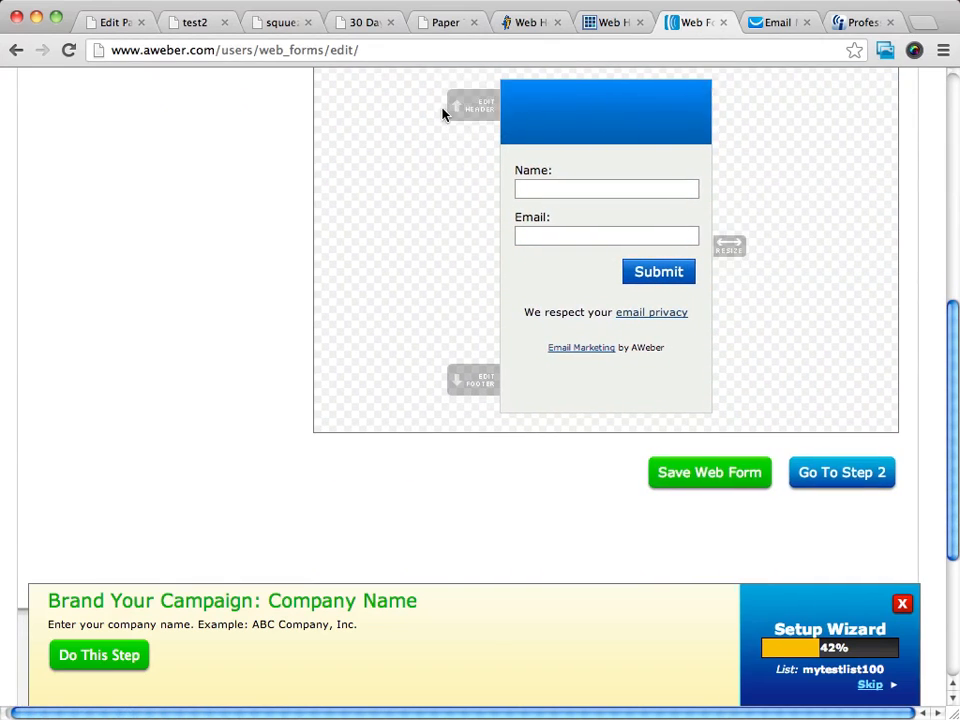
pyautogui.click(702, 86)
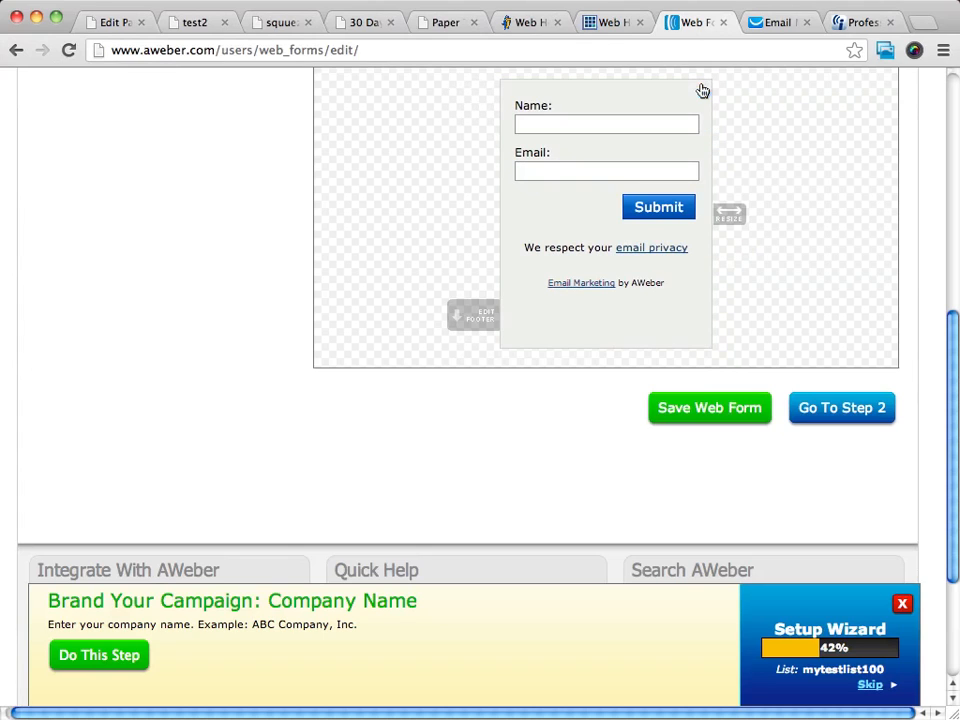
pyautogui.click(653, 208)
pyautogui.click(436, 110)
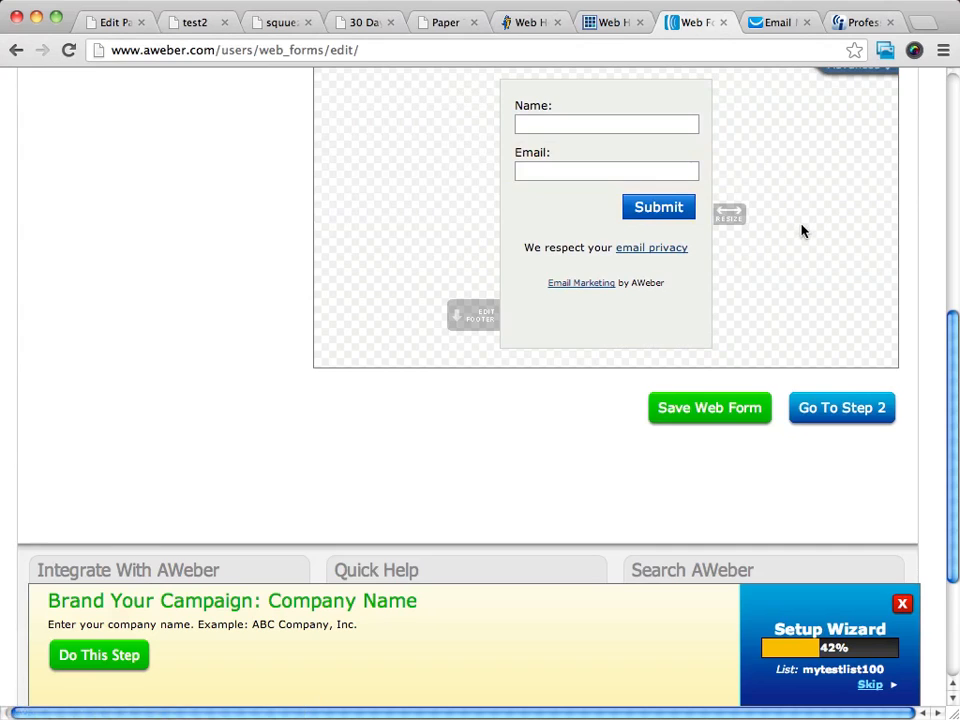
pyautogui.scroll(5, 801, 231)
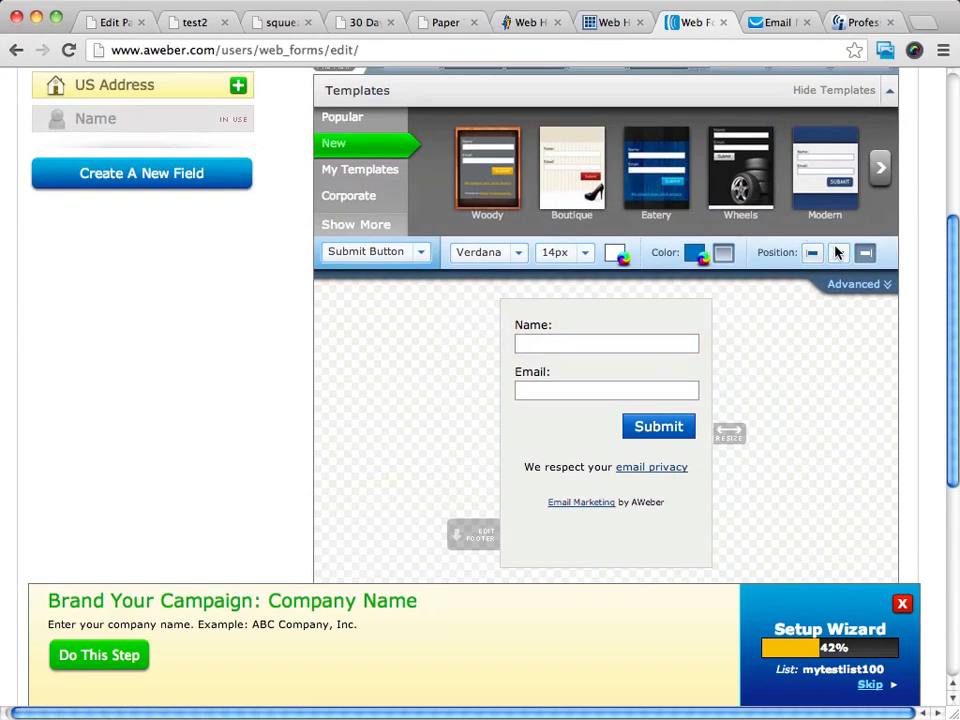
pyautogui.click(838, 252)
pyautogui.scroll(-3, 833, 389)
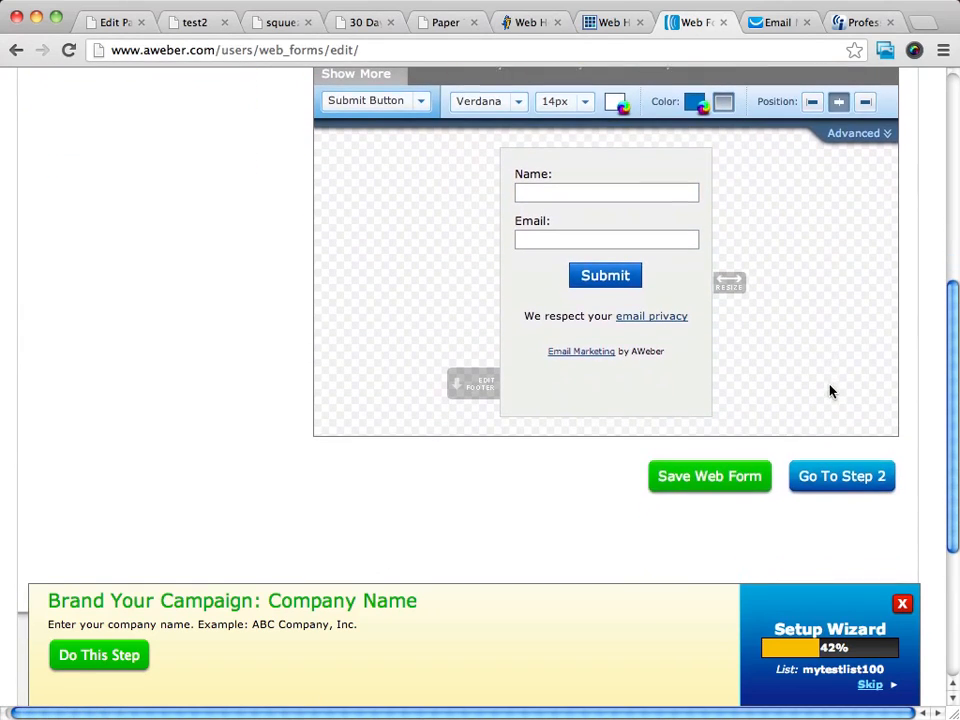
# Step: Remove the "Email Marketing by AWeber" line and the footer from the form, keeping the email privacy line
pyautogui.moveTo(699, 313)
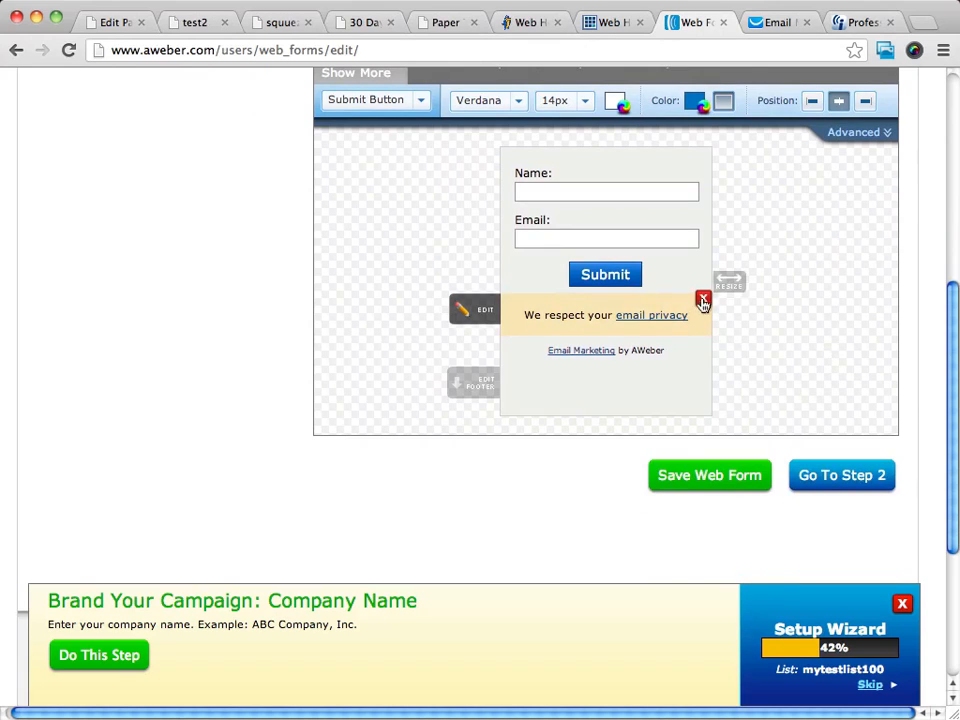
pyautogui.moveTo(703, 347)
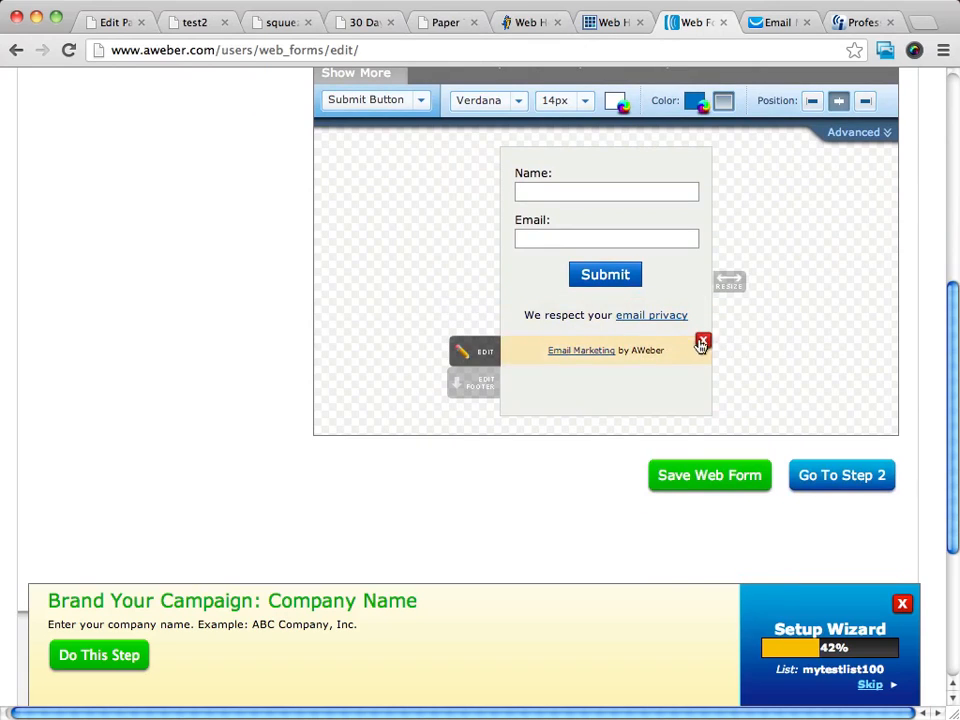
pyautogui.click(703, 345)
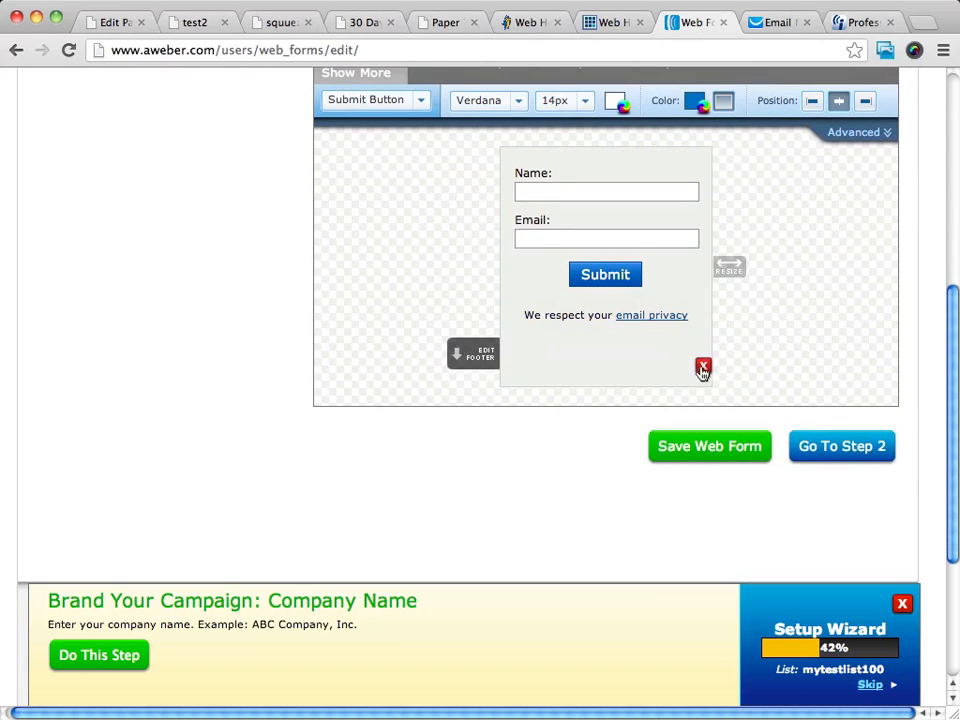
pyautogui.click(704, 368)
# Step: Change the submit button's text to "Click Here for Instant Access" and save it
pyautogui.scroll(3, 866, 258)
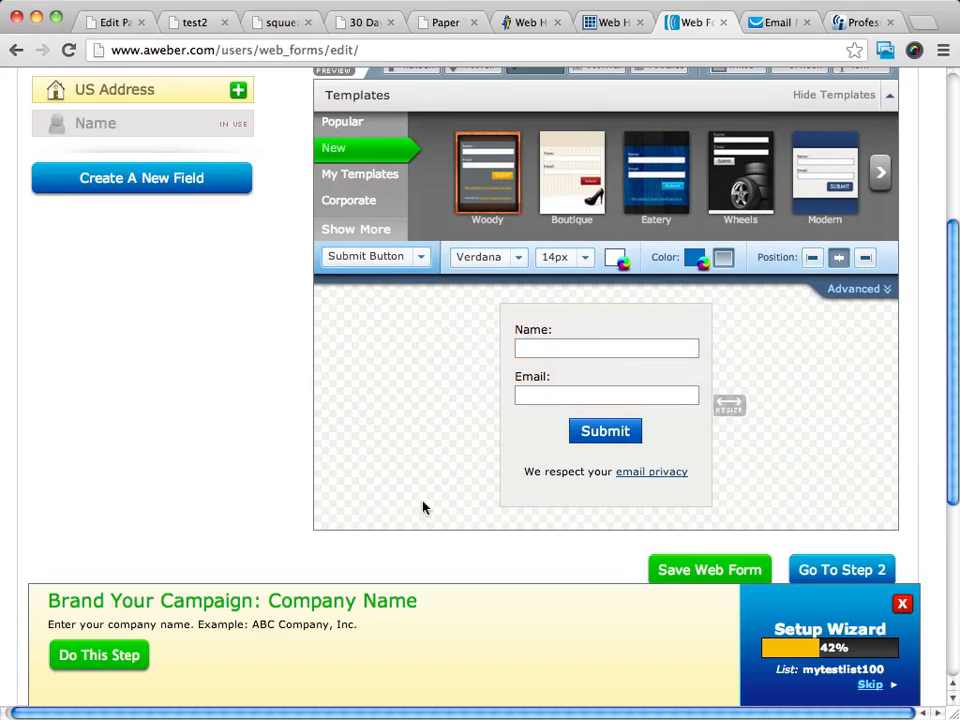
pyautogui.click(615, 432)
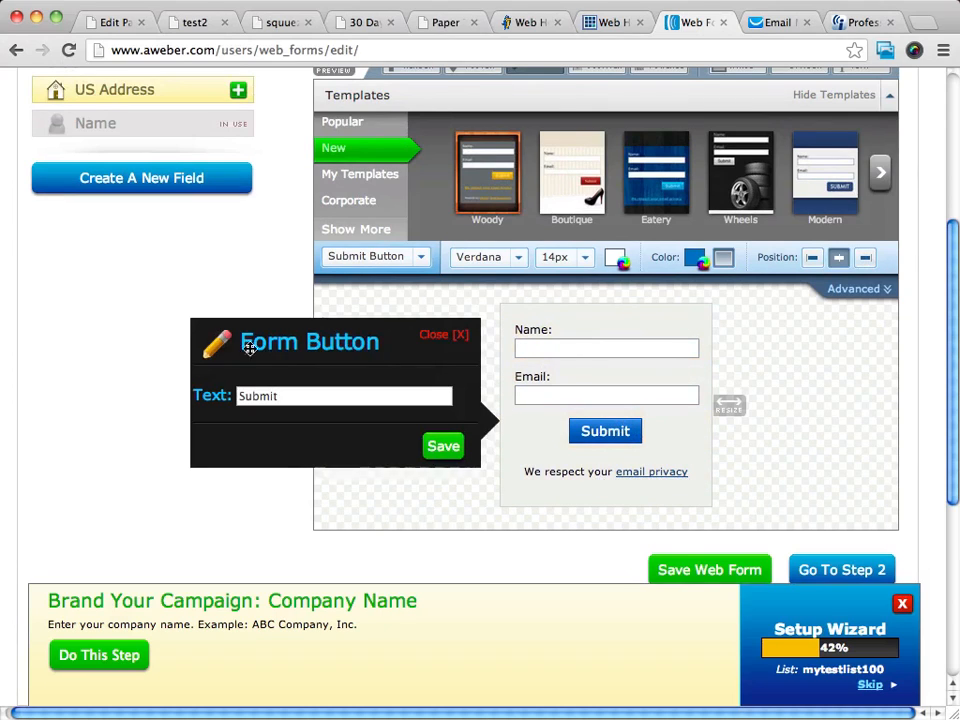
pyautogui.doubleClick(298, 397)
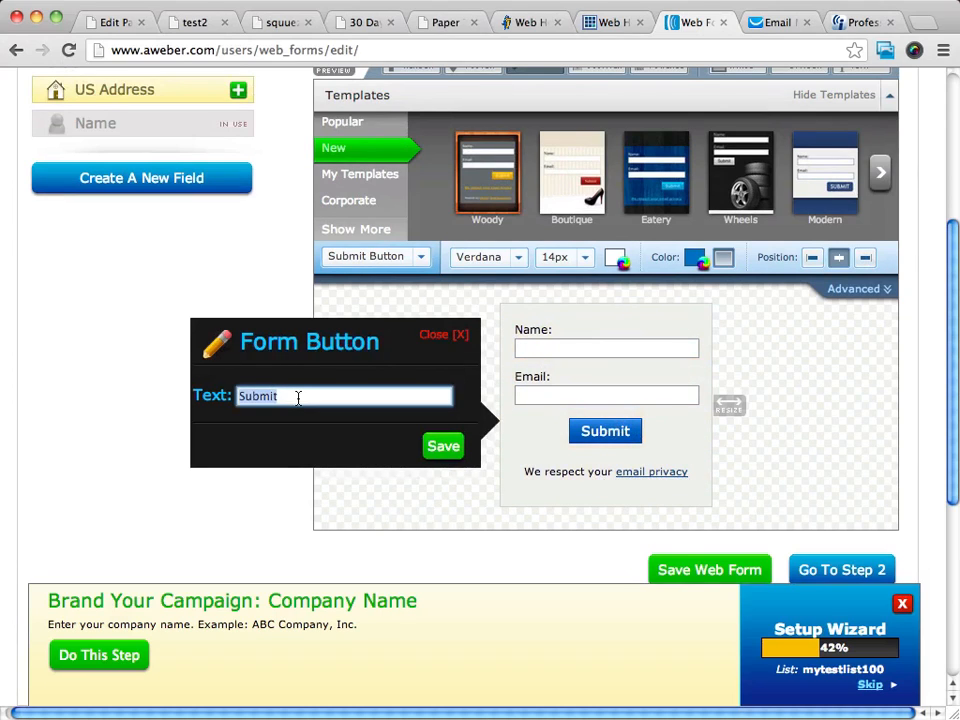
pyautogui.write('C')
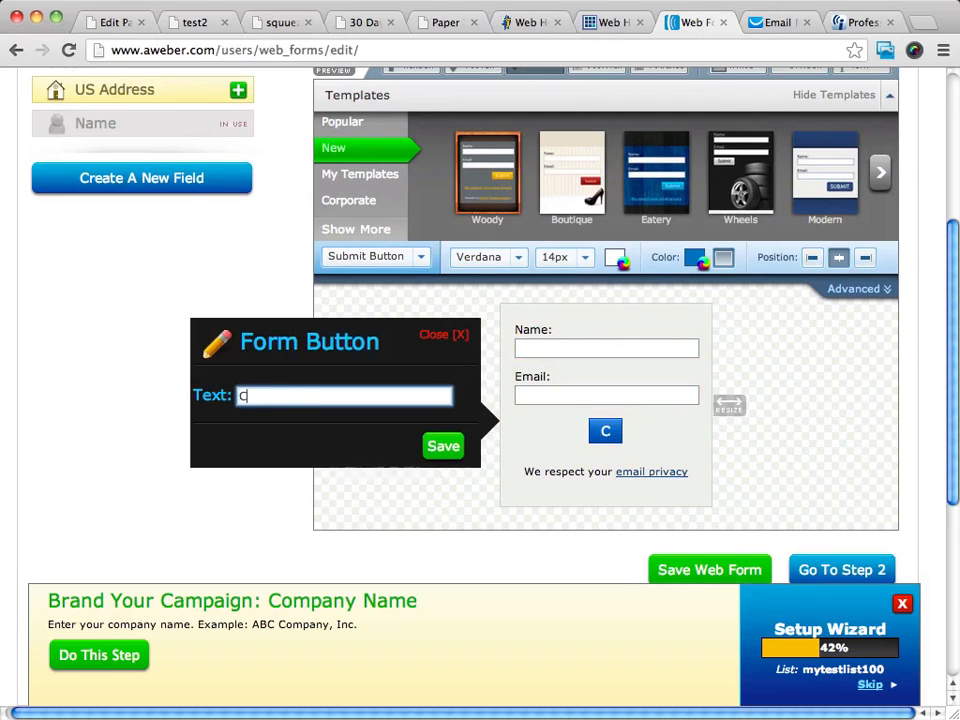
pyautogui.write('lick Here f')
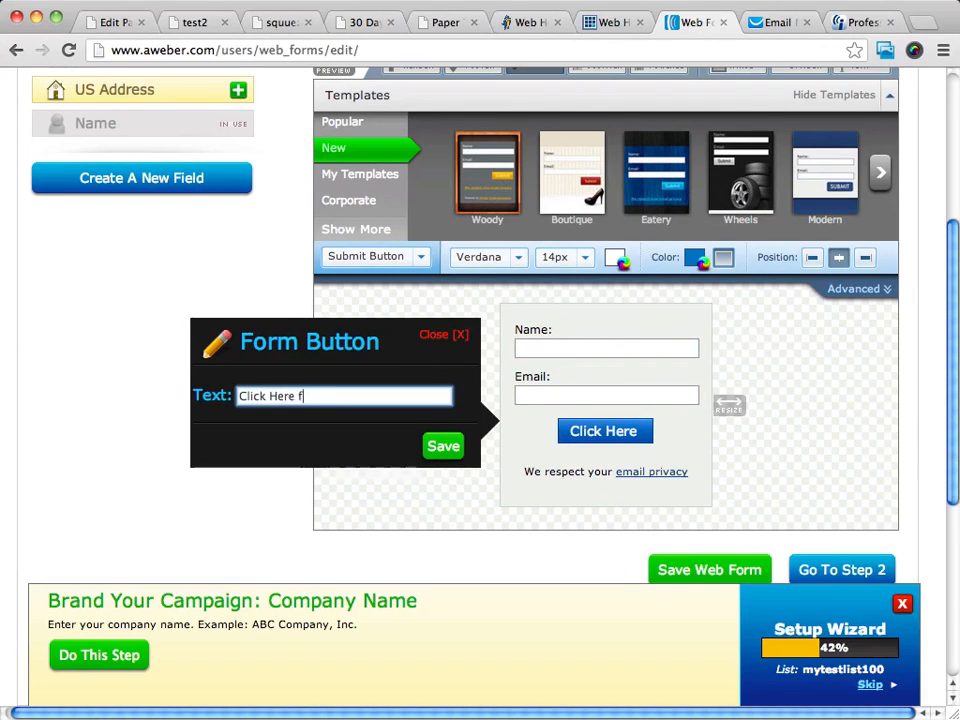
pyautogui.write('or Instan')
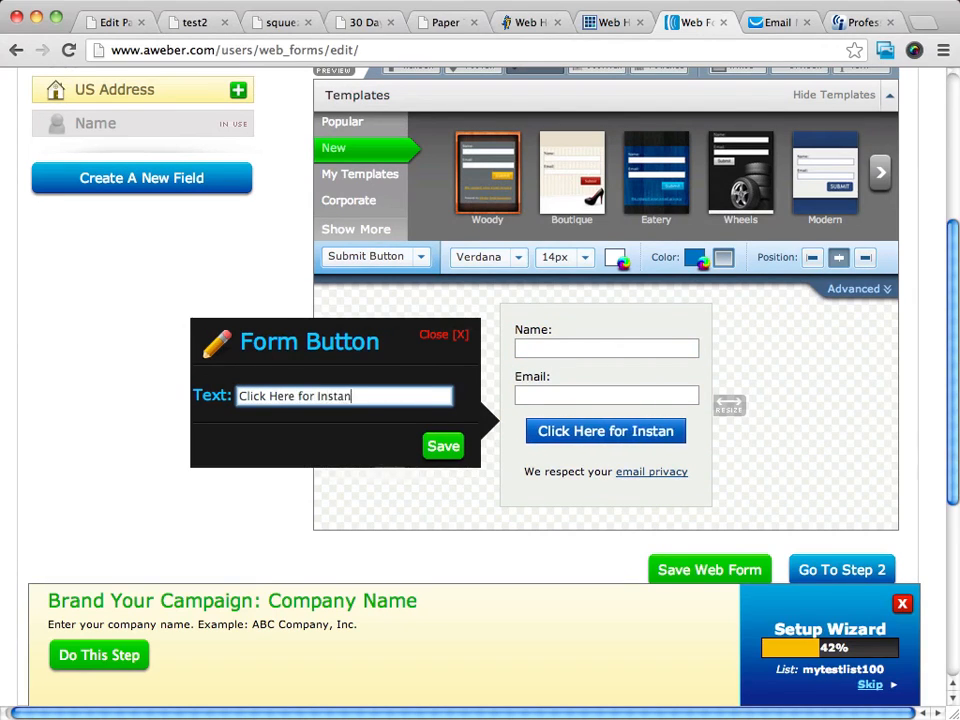
pyautogui.write('t Access')
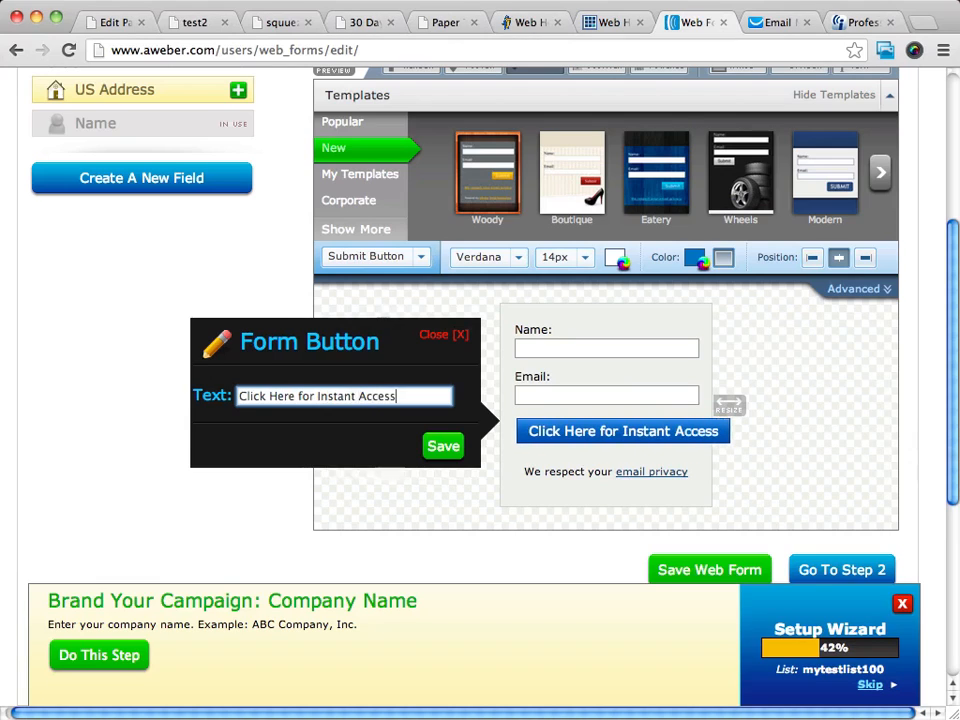
pyautogui.click(441, 449)
# Step: Widen the form until the button fits inside it, and continue to the form's Settings stage
pyautogui.moveTo(681, 431)
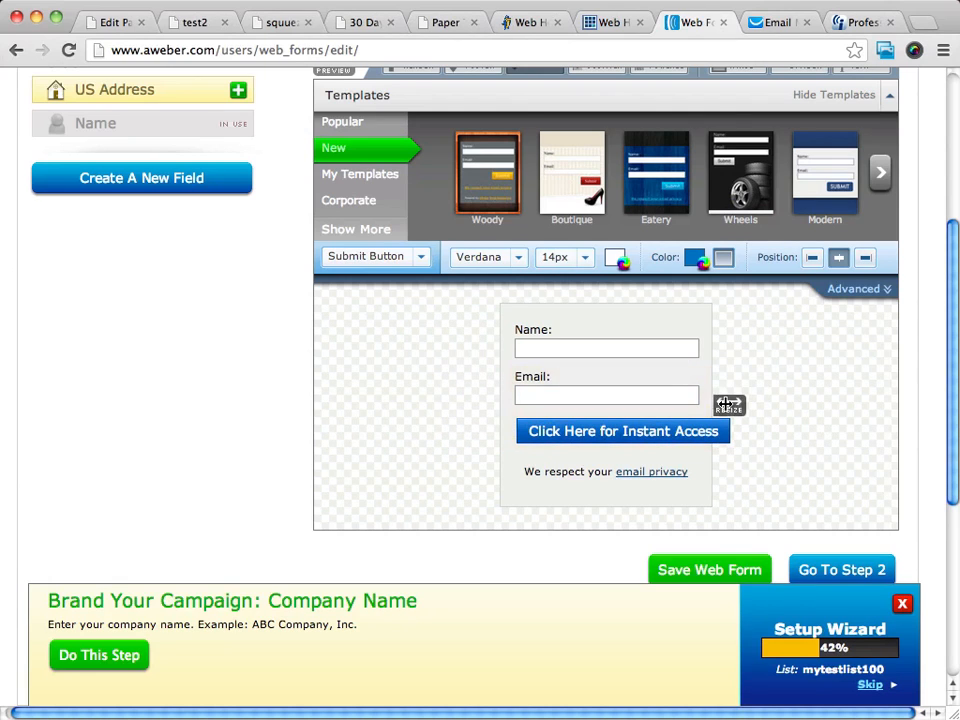
pyautogui.moveTo(729, 402); pyautogui.dragTo(769, 403)
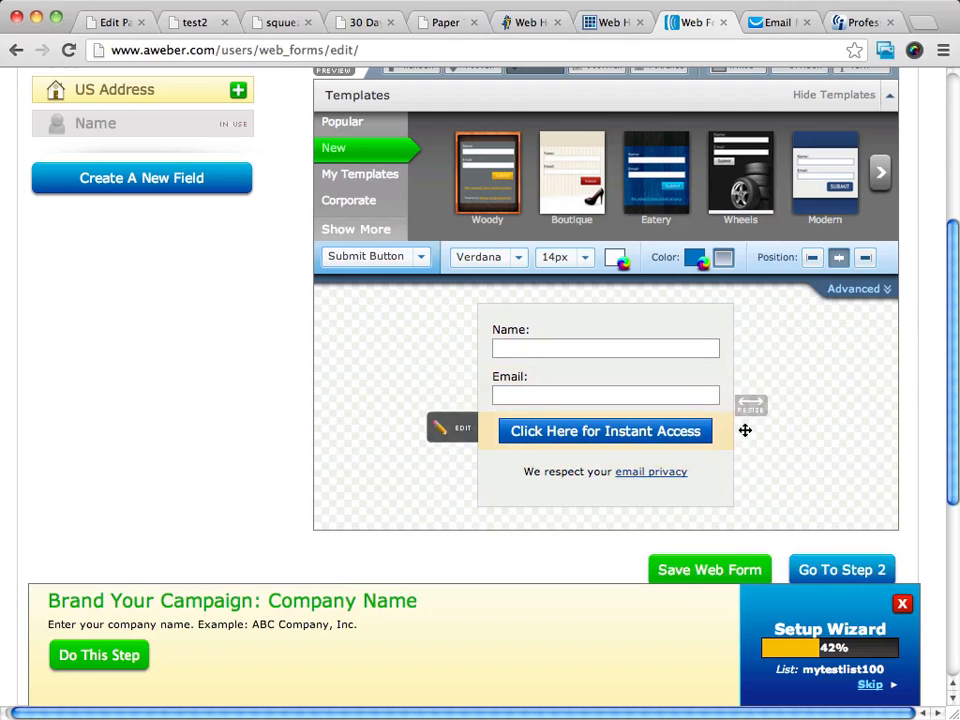
pyautogui.moveTo(583, 330)
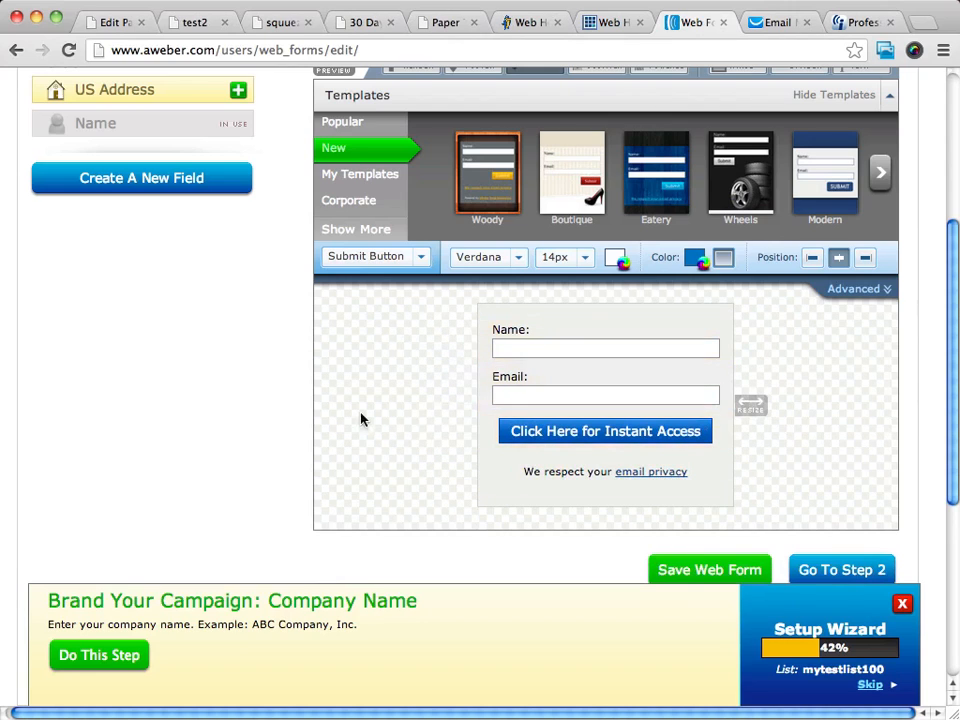
pyautogui.scroll(-2, 780, 410)
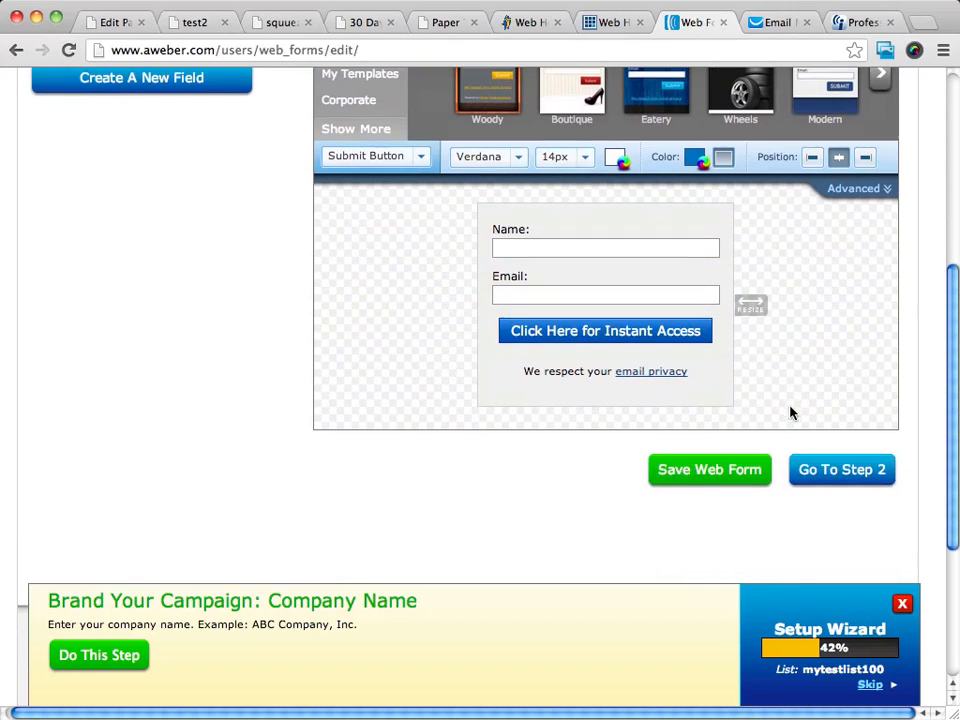
pyautogui.click(810, 475)
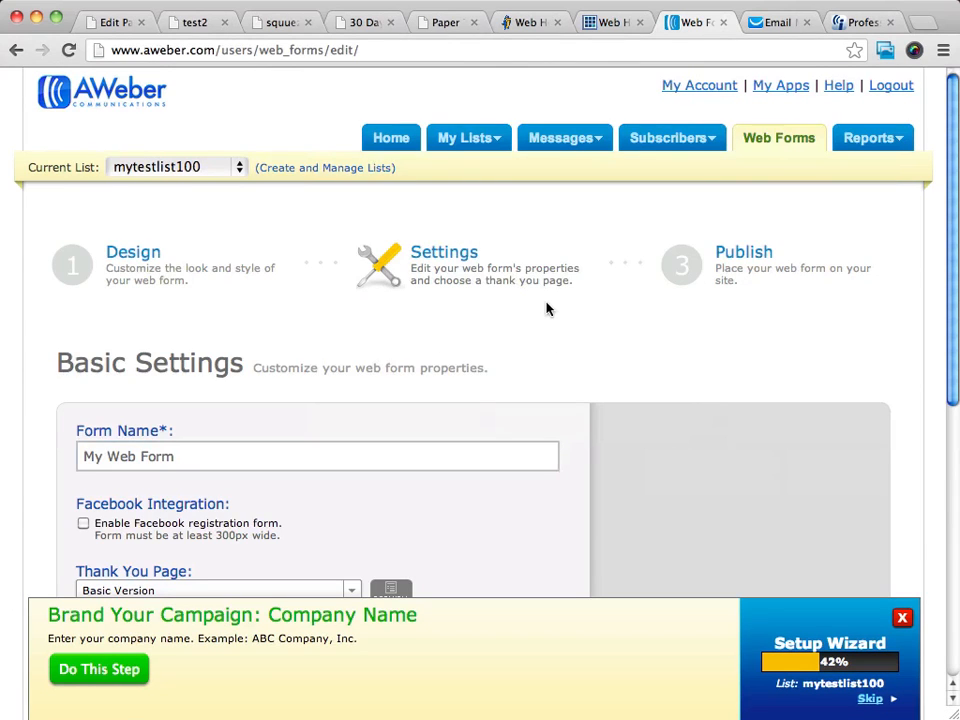
pyautogui.scroll(-5, 548, 308)
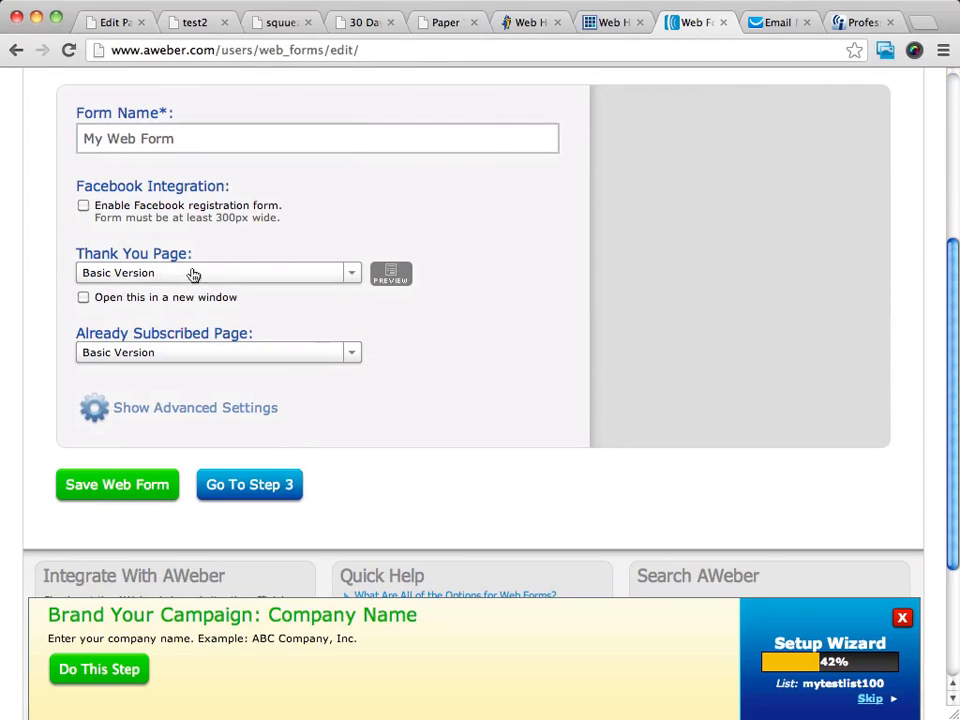
pyautogui.click(355, 276)
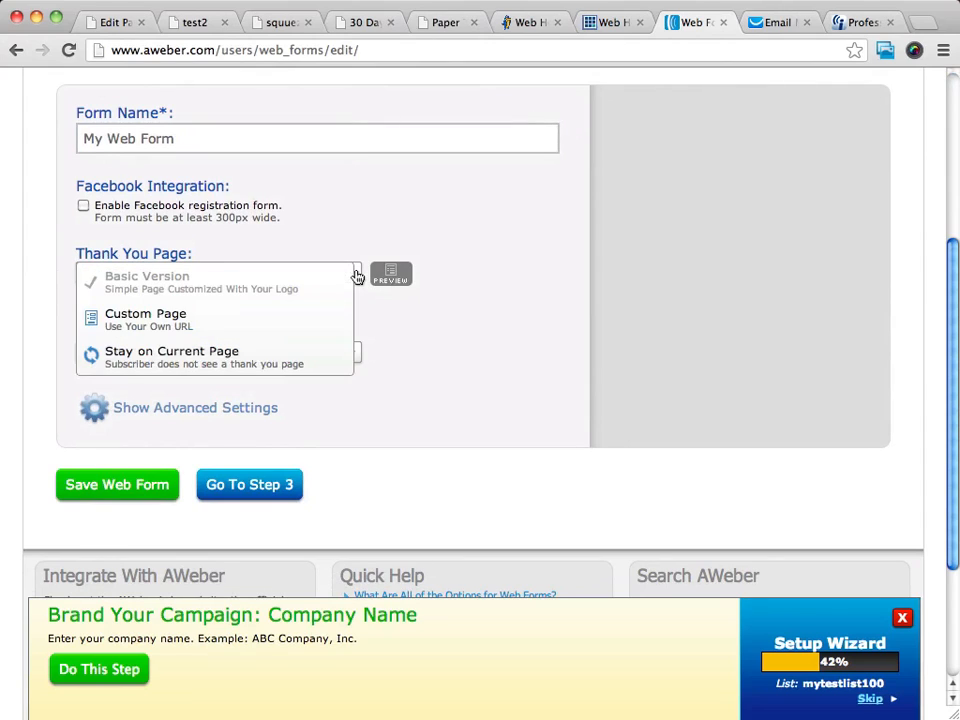
pyautogui.click(163, 313)
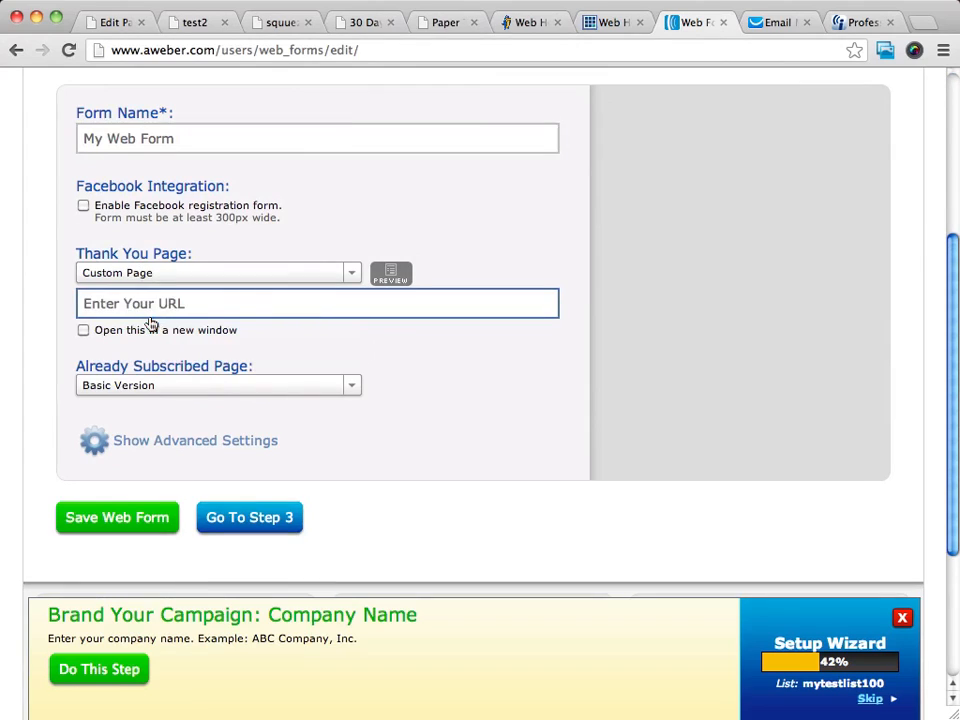
pyautogui.click(246, 305)
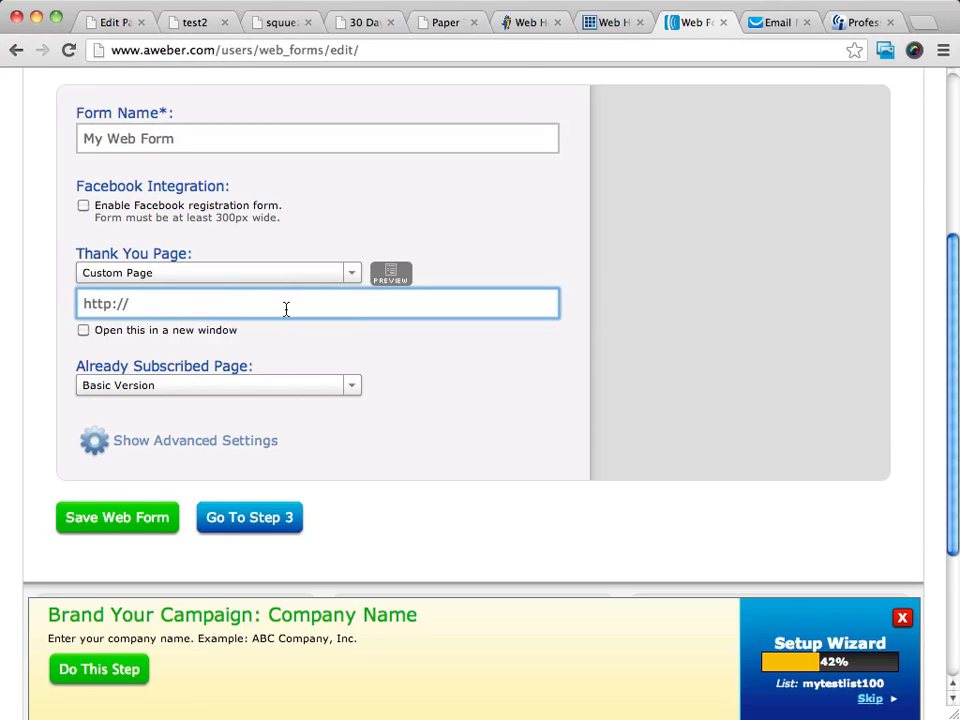
pyautogui.write('pro-productreviews.c')
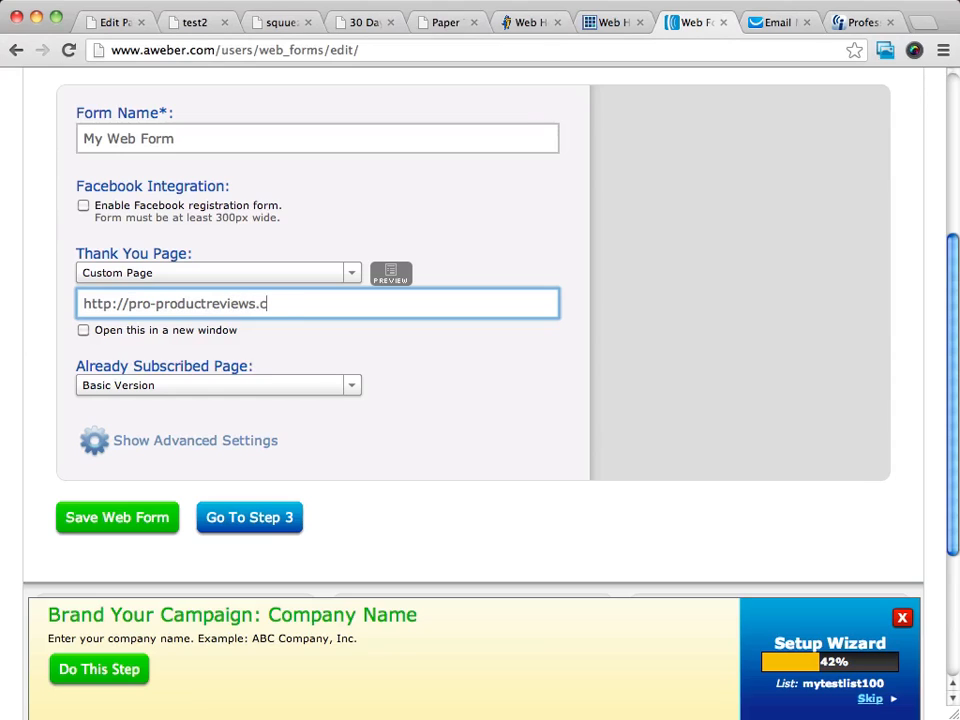
pyautogui.write('om/oto')
pyautogui.click(344, 388)
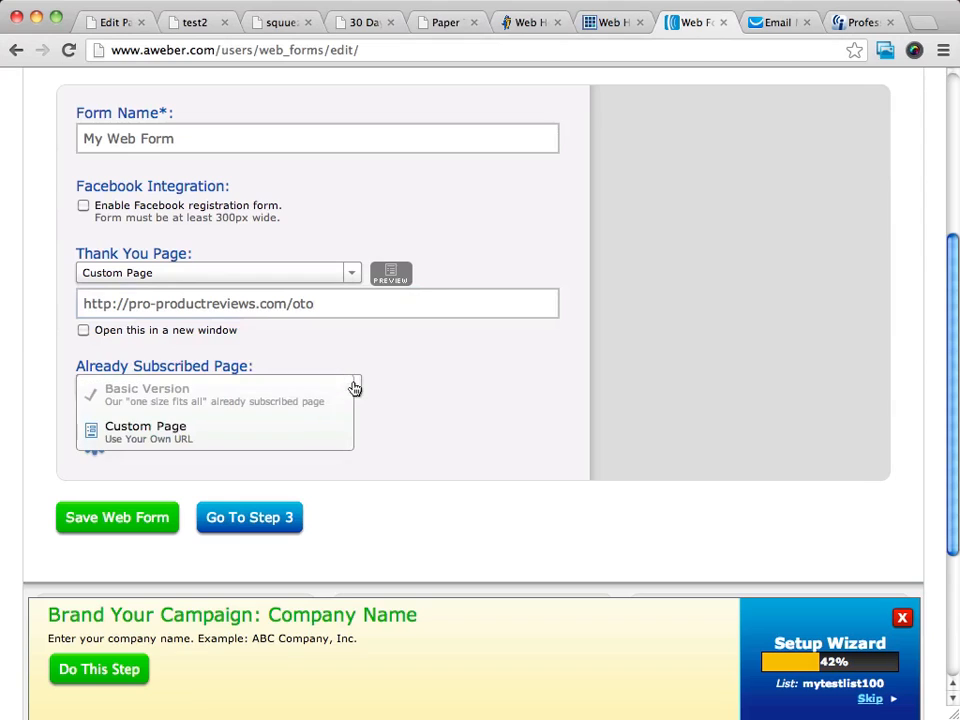
pyautogui.click(197, 430)
pyautogui.click(276, 303)
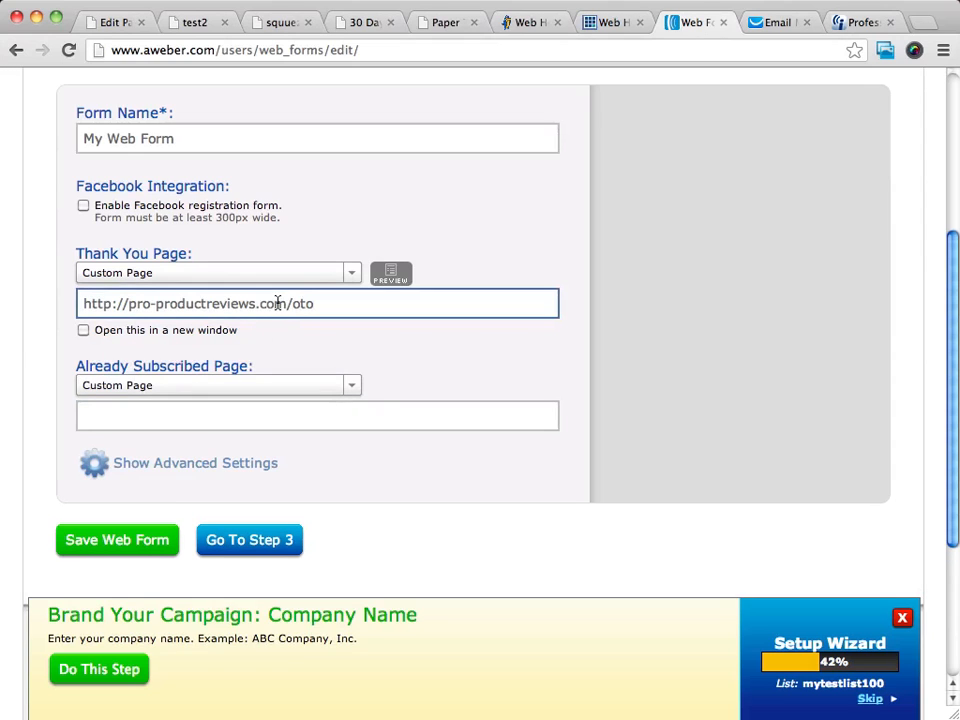
pyautogui.tripleClick(276, 303)
pyautogui.press('super+c')
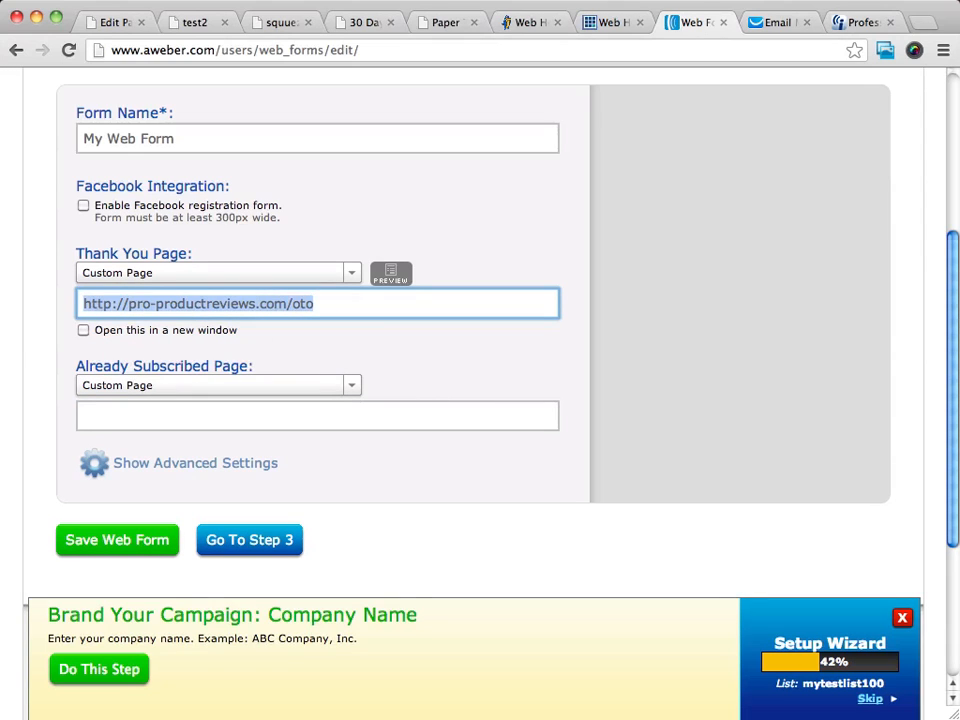
pyautogui.click(206, 417)
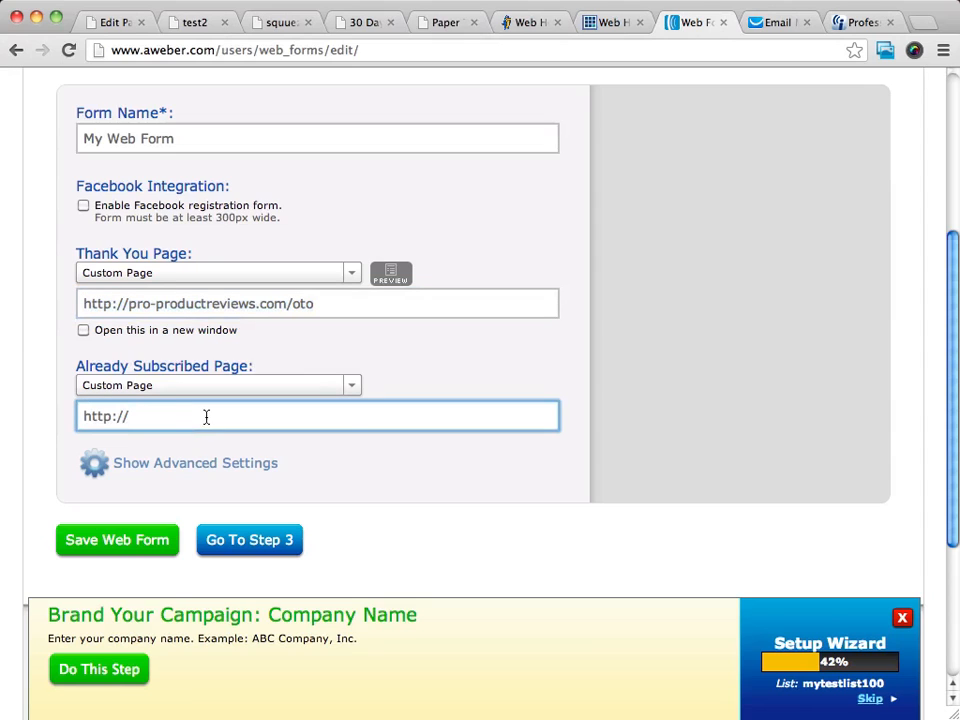
pyautogui.press('super+v')
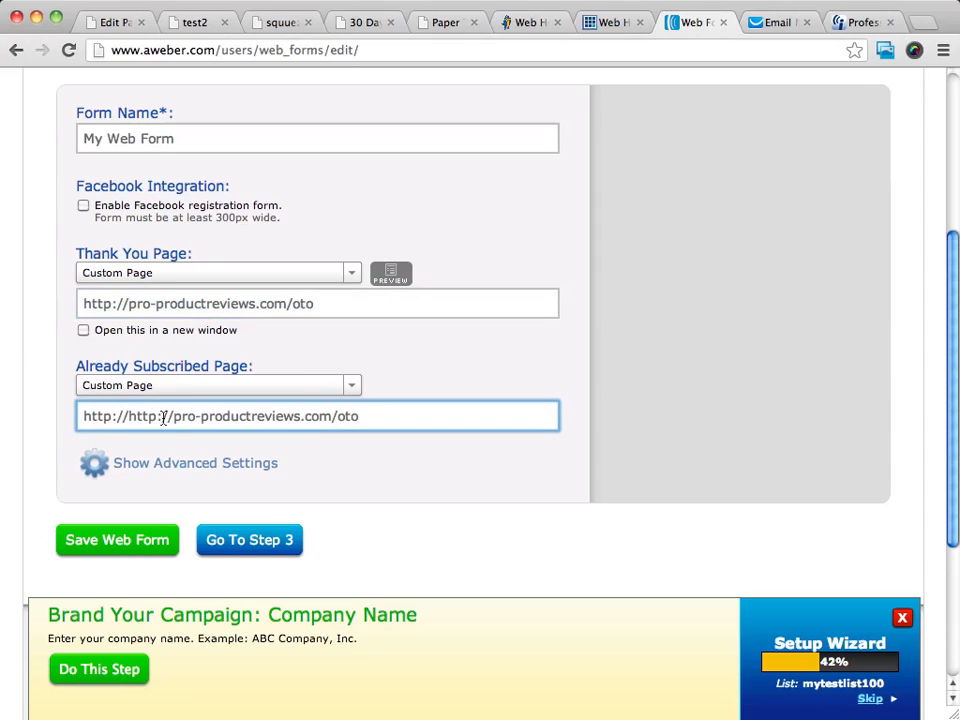
pyautogui.moveTo(129, 416); pyautogui.dragTo(84, 416)
pyautogui.press('BackSpace')
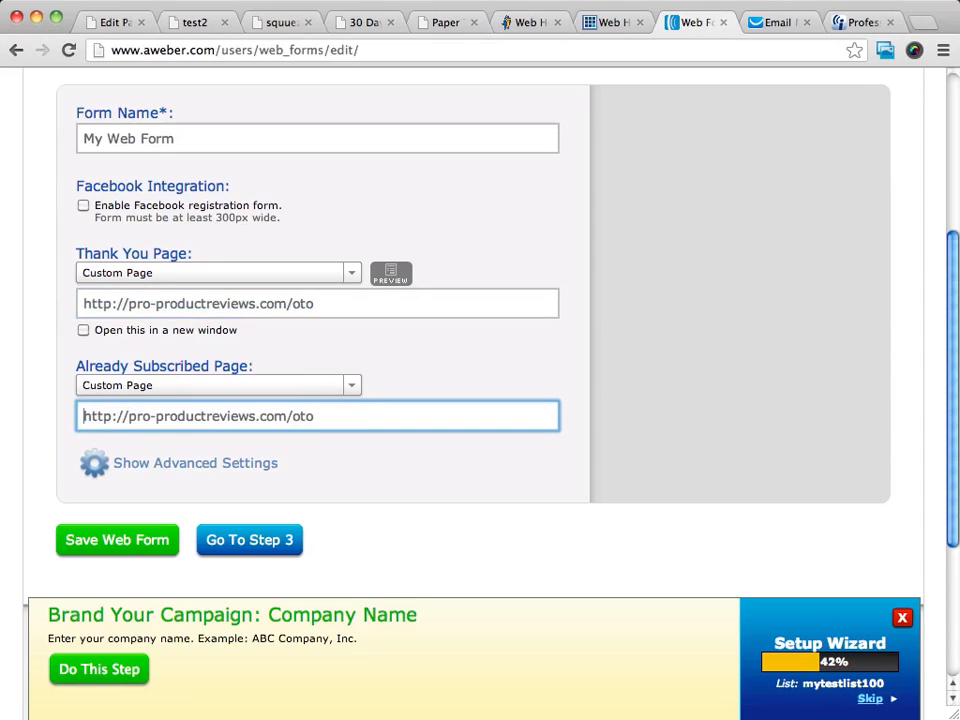
pyautogui.click(104, 541)
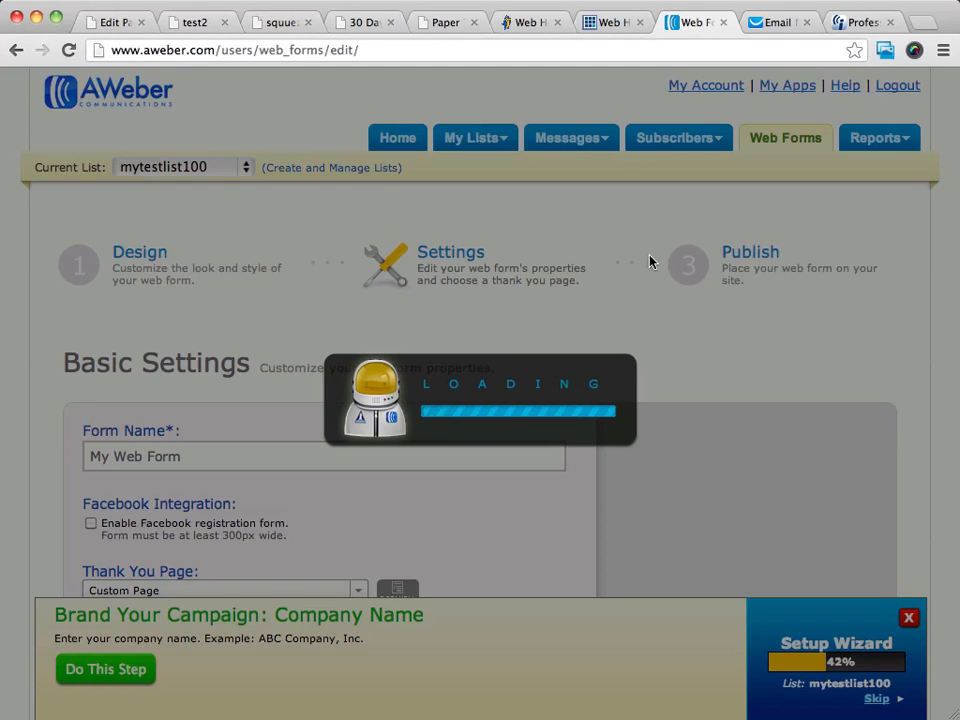
# Step: Continue to the web form's Publish stage and choose the option to install the form yourself
pyautogui.scroll(-10, 302, 306)
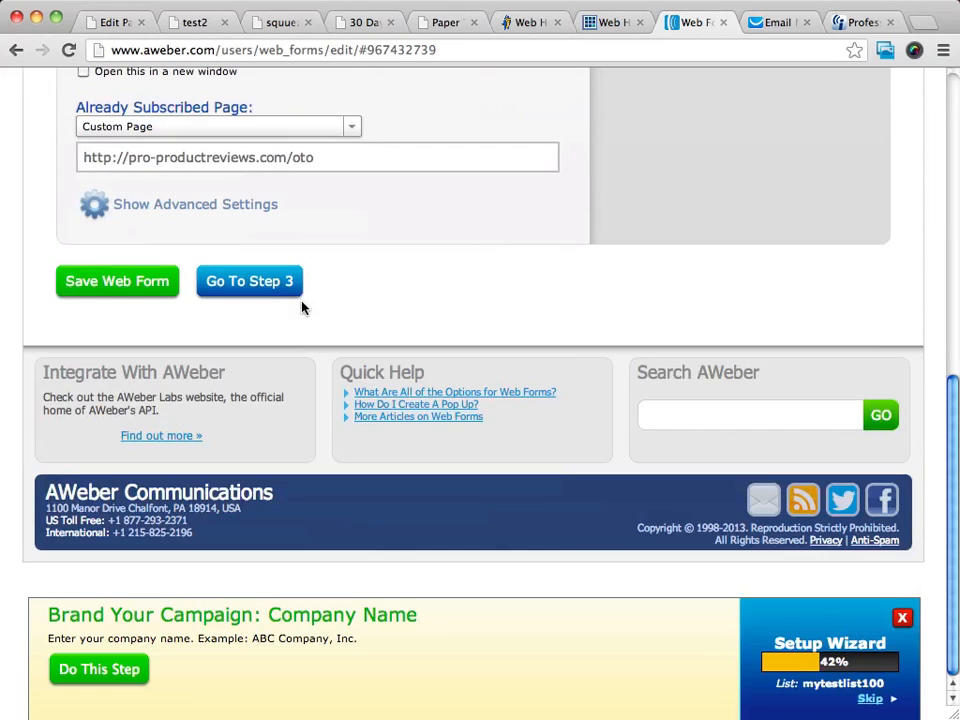
pyautogui.click(258, 280)
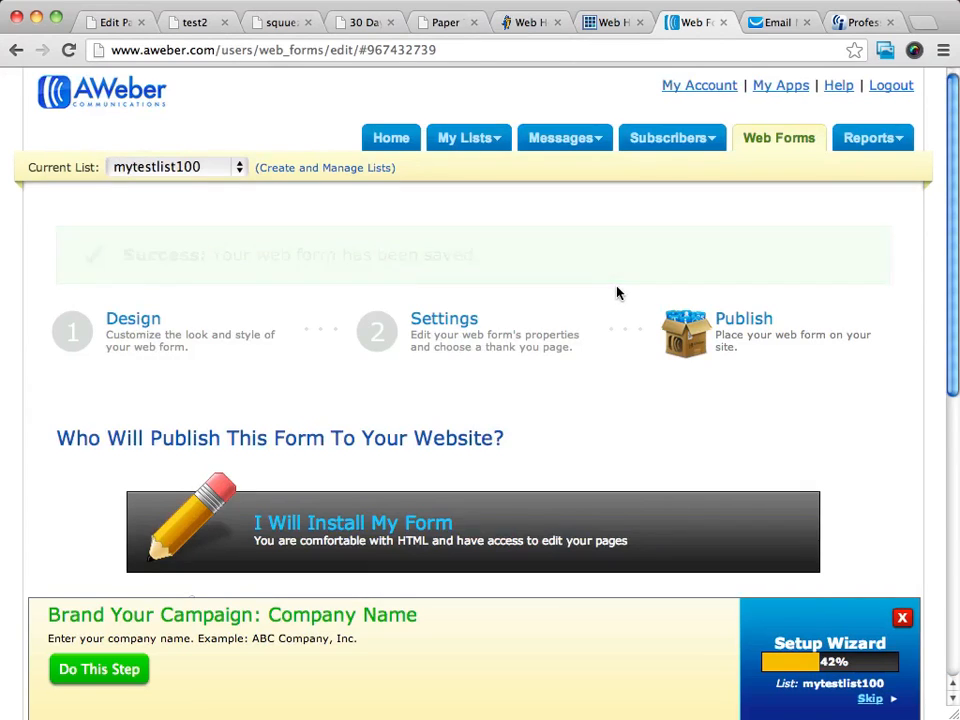
pyautogui.scroll(-5, 617, 293)
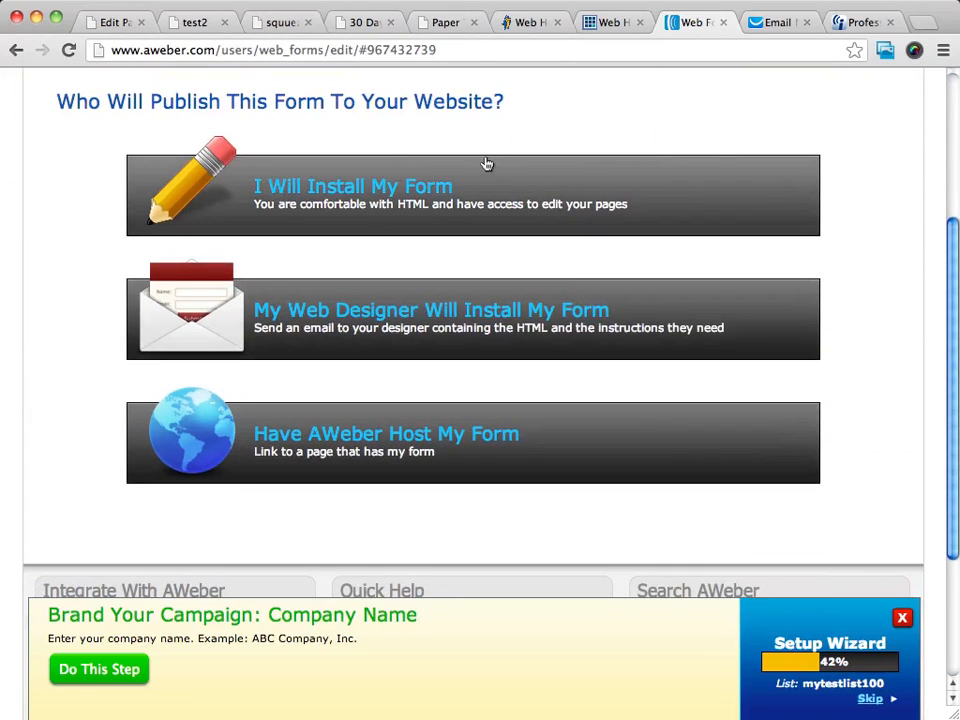
pyautogui.scroll(3, 611, 180)
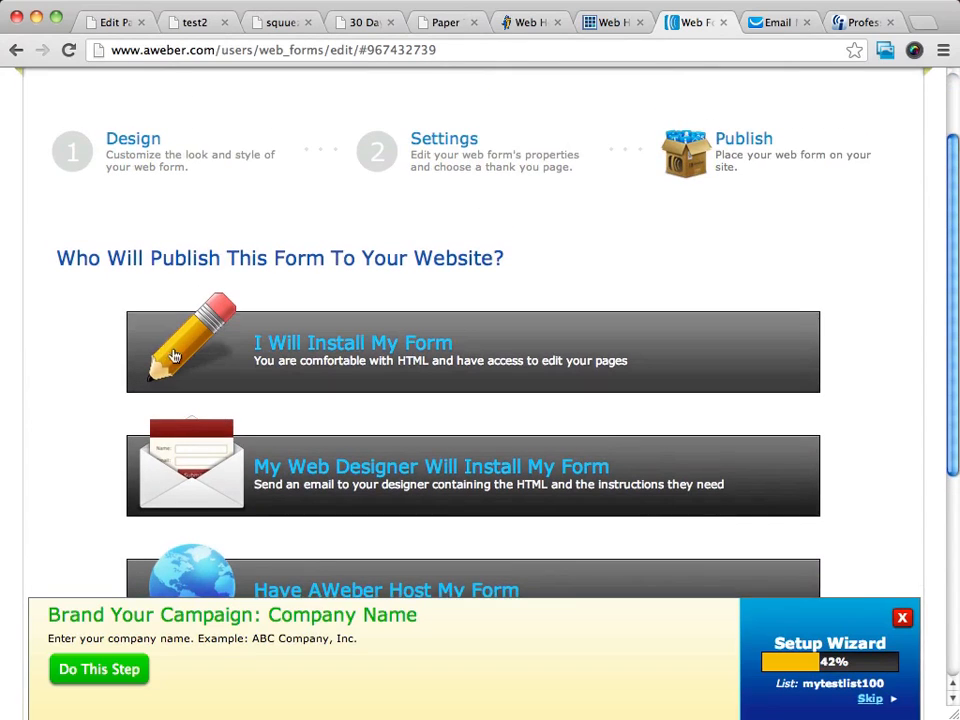
pyautogui.click(437, 342)
# Step: Select the form's entire Javascript snippet for pasting into the website
pyautogui.scroll(-4, 580, 400)
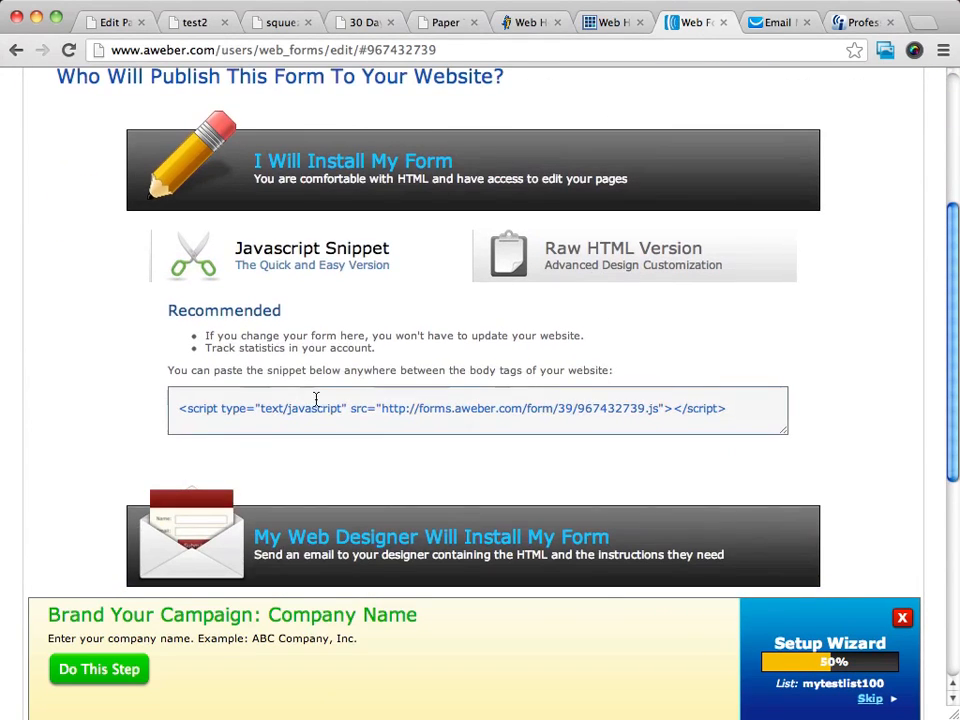
pyautogui.click(478, 407)
pyautogui.click(478, 407)
pyautogui.click(471, 405)
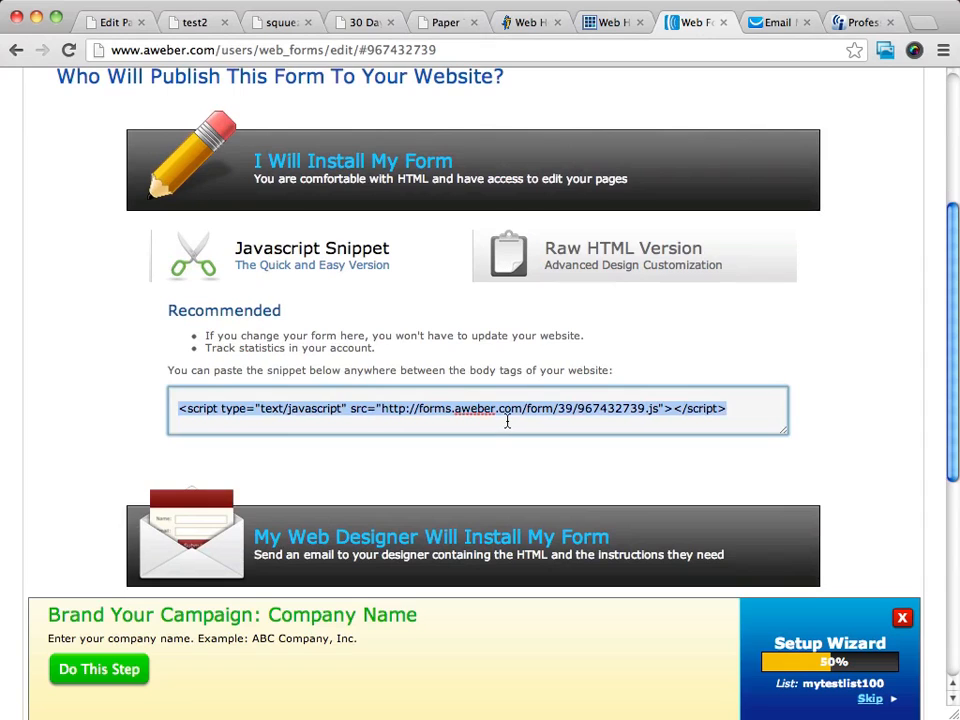
# Step: Open the list's Follow Up messages and create a new plain text message
pyautogui.scroll(3, 555, 350)
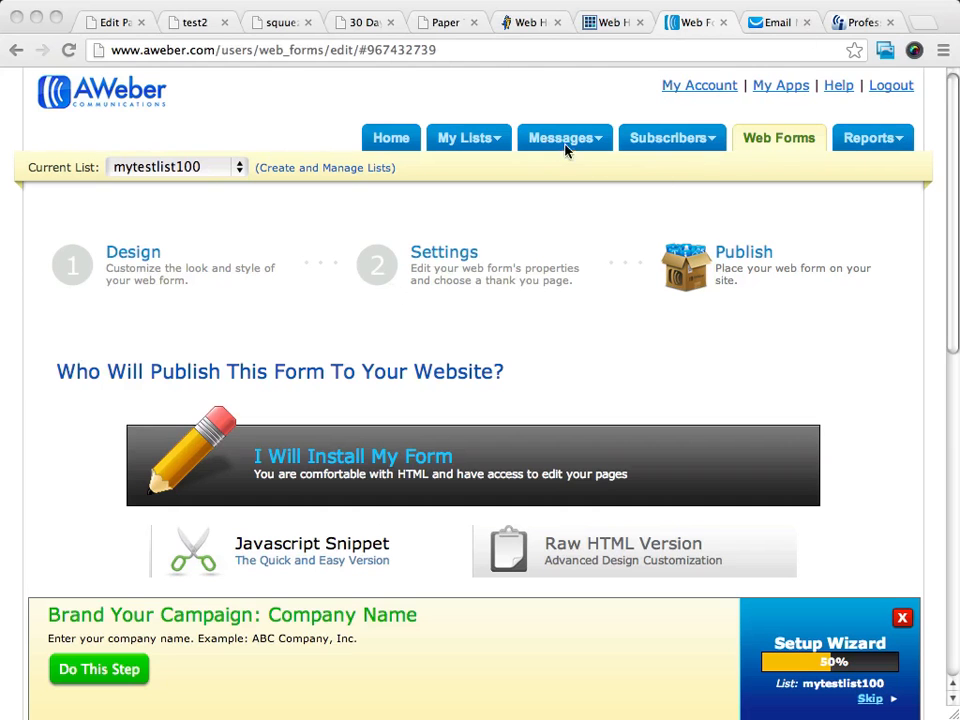
pyautogui.moveTo(560, 145)
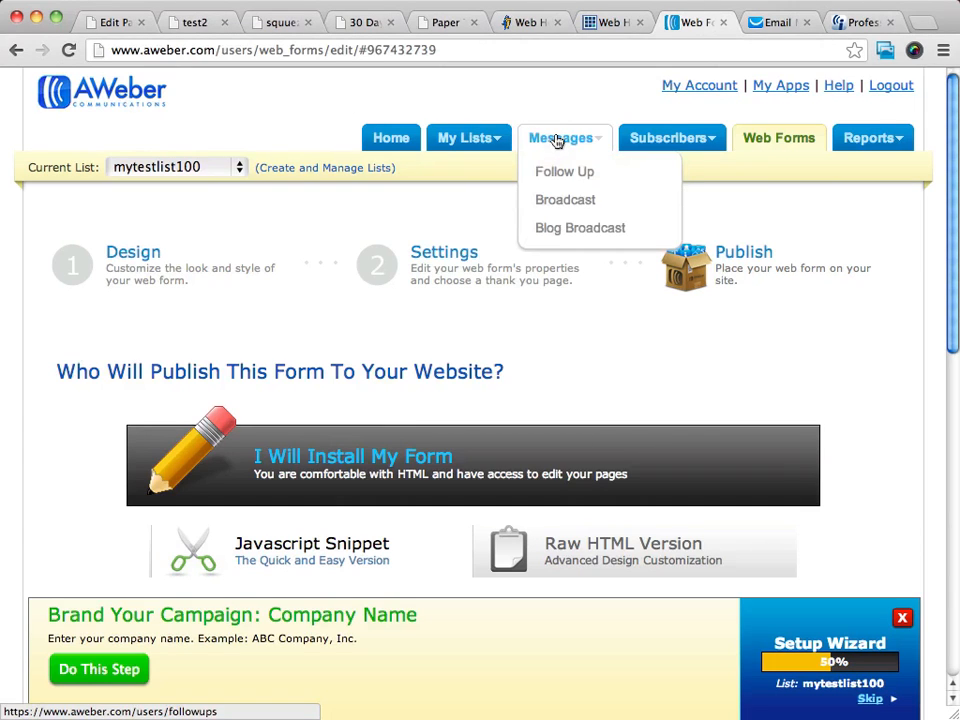
pyautogui.click(582, 174)
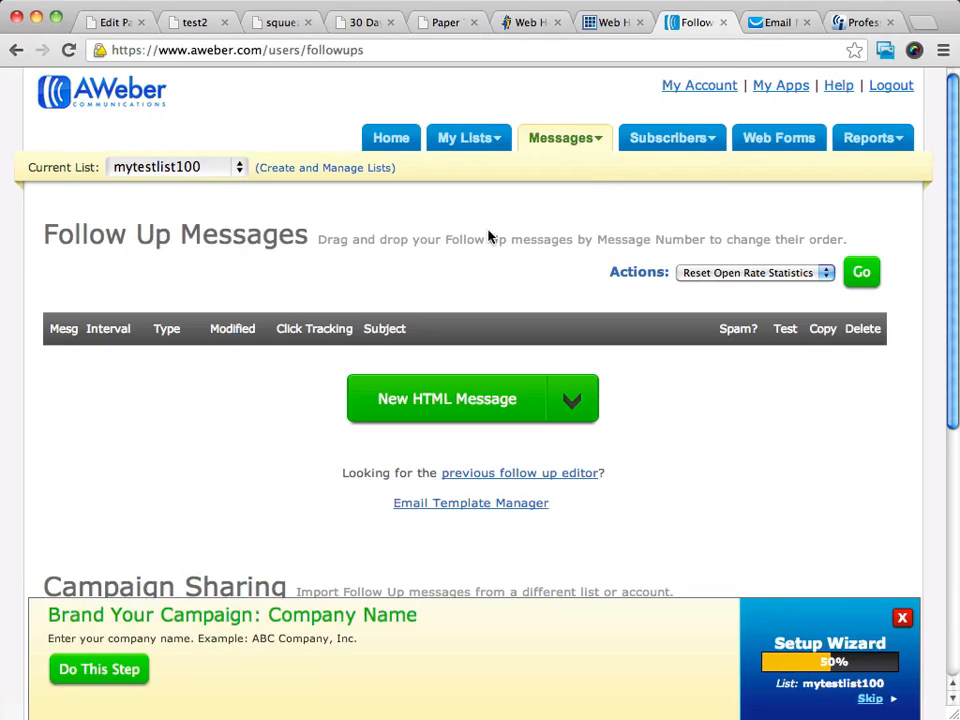
pyautogui.scroll(-2, 527, 246)
pyautogui.scroll(2, 527, 250)
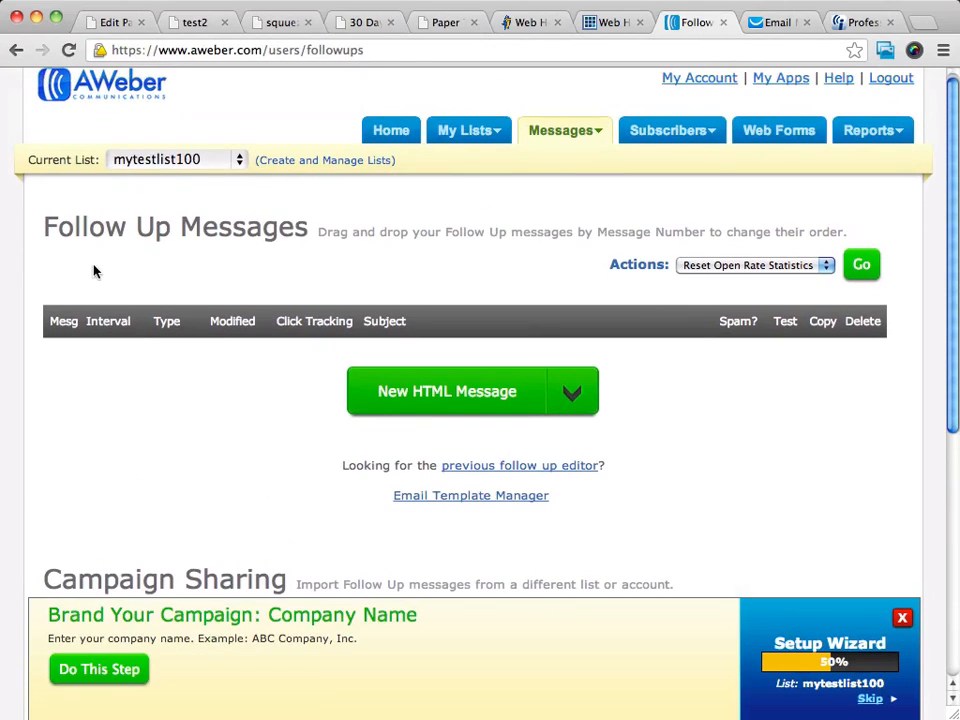
pyautogui.click(568, 394)
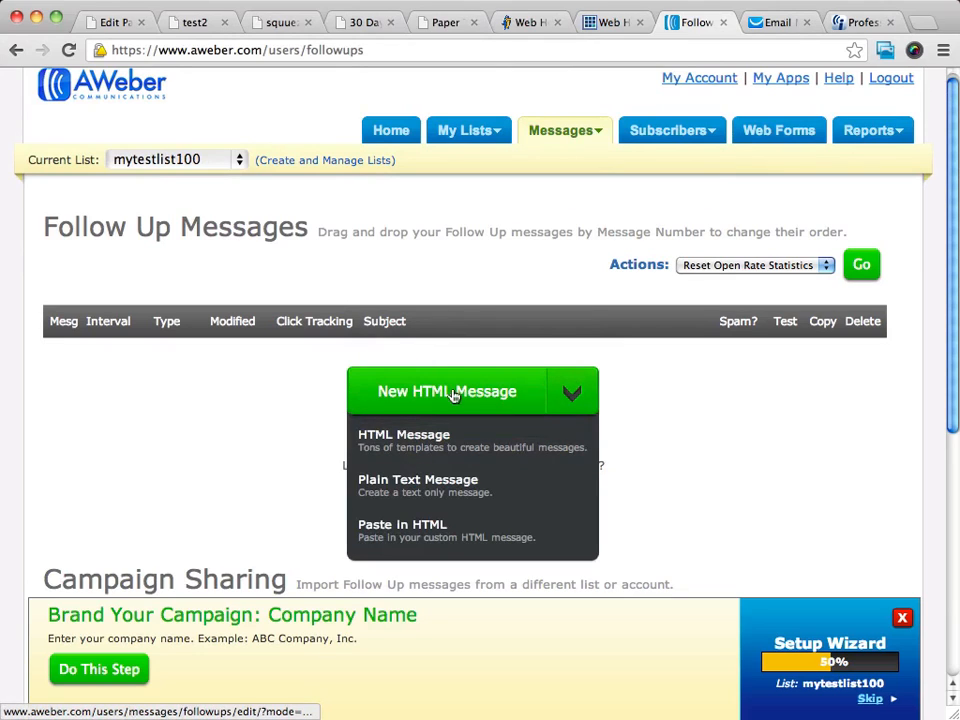
pyautogui.click(420, 487)
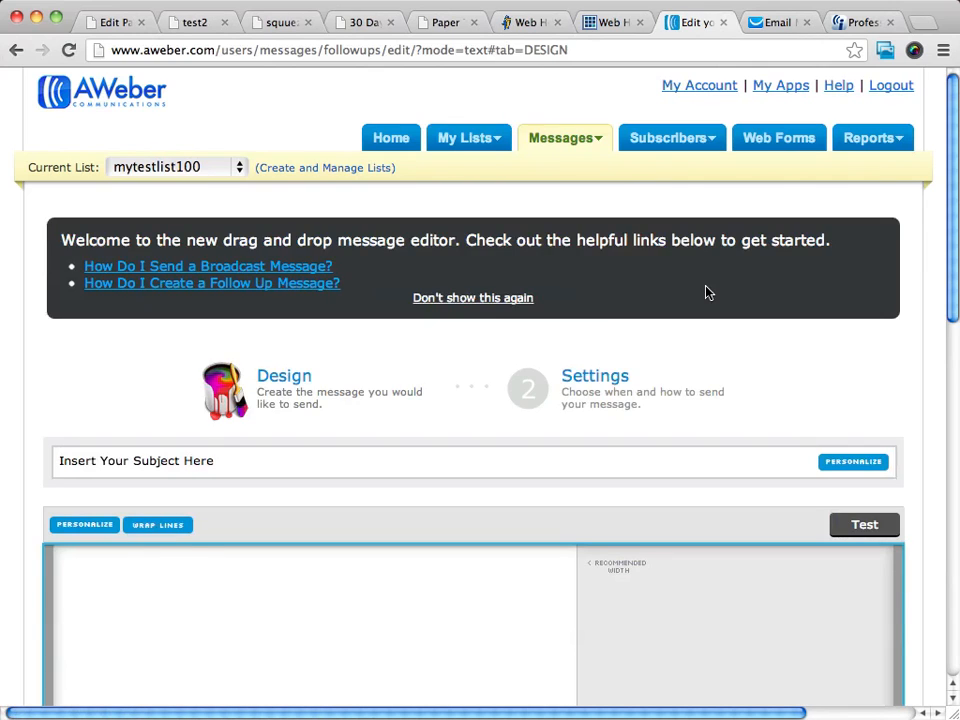
# Step: Set the message subject to "Thanks for Signing Up, Here Is Your Download"
pyautogui.scroll(-5, 706, 292)
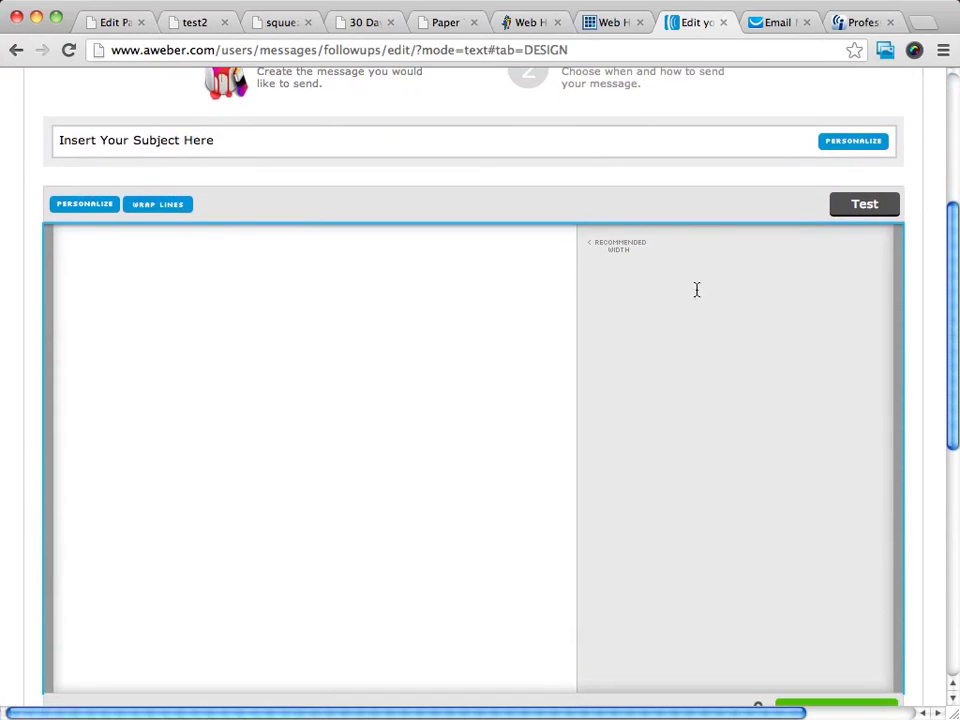
pyautogui.click(193, 147)
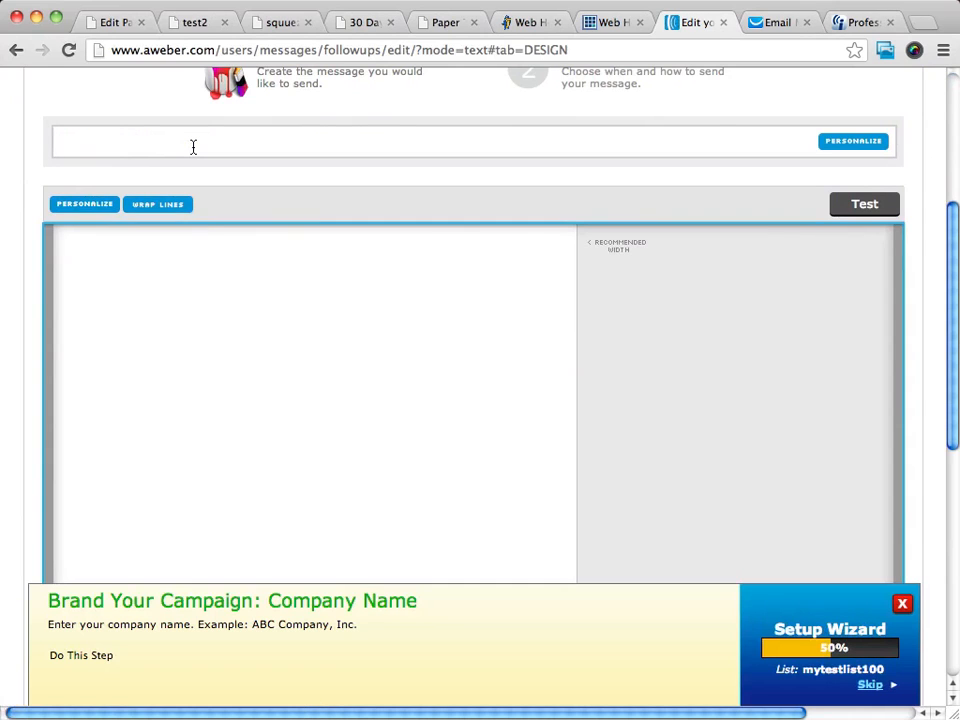
pyautogui.write('Thanks for Signing ')
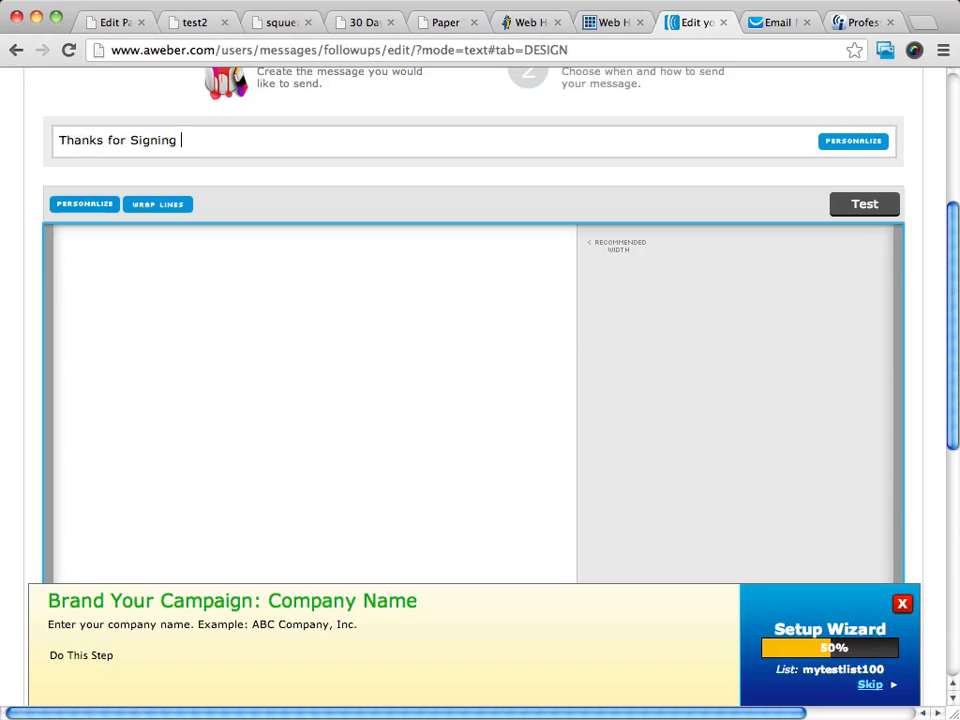
pyautogui.write('Up, here Is Your')
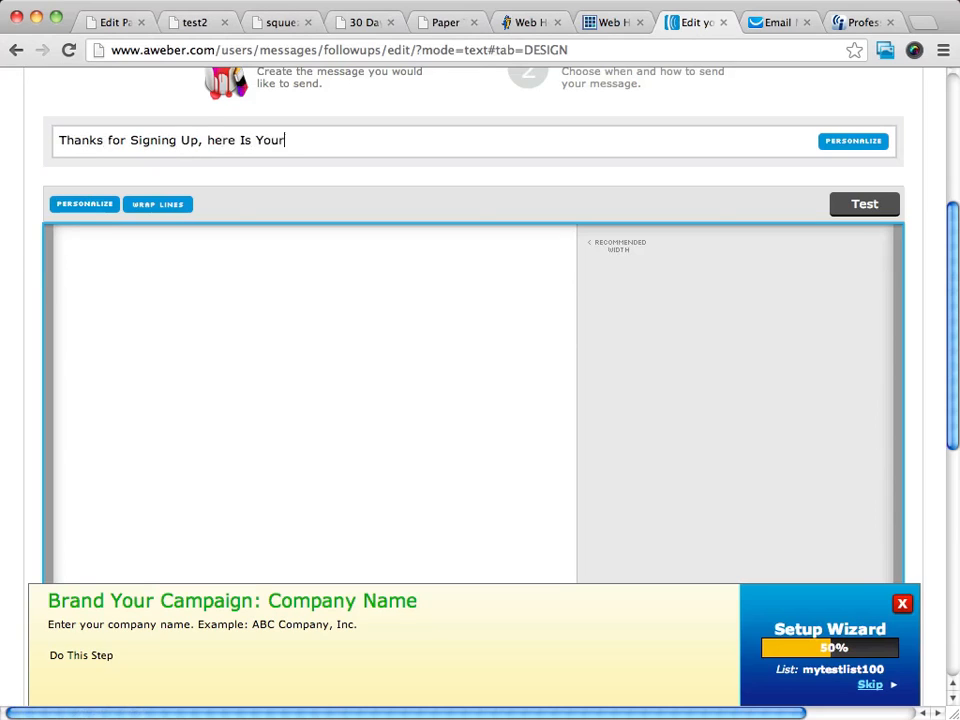
pyautogui.write(' Download')
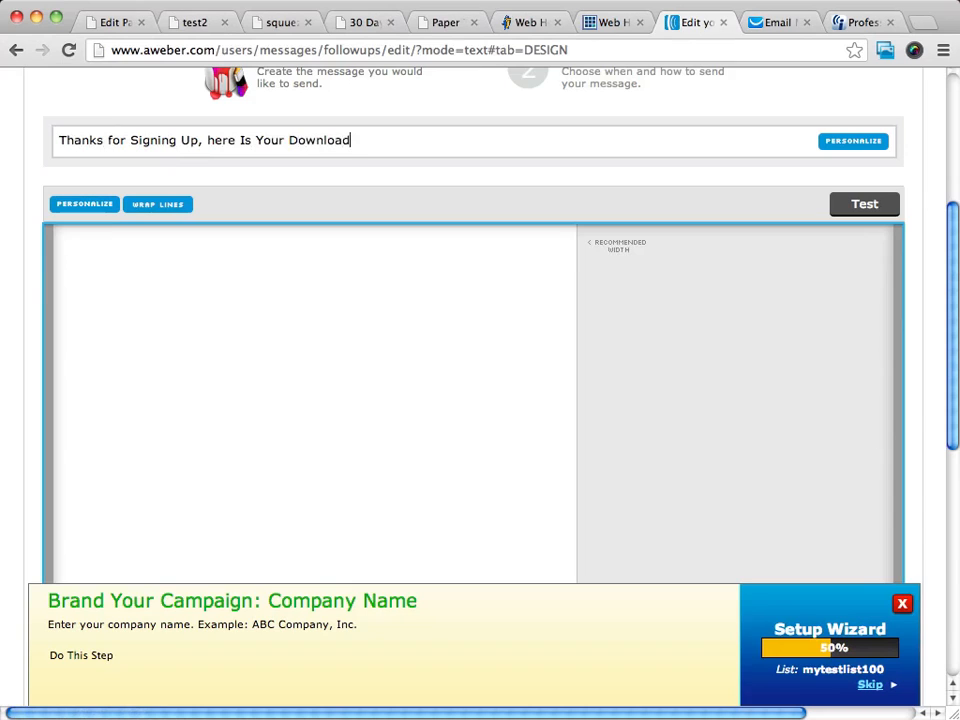
pyautogui.click(208, 140)
pyautogui.press('Delete')
pyautogui.write('H')
# Step: Write the body "Here is your download, thank them for signing up", with "lin" and "thanks" on separate lines, ending with the sender's first name
pyautogui.scroll(-5, 411, 302)
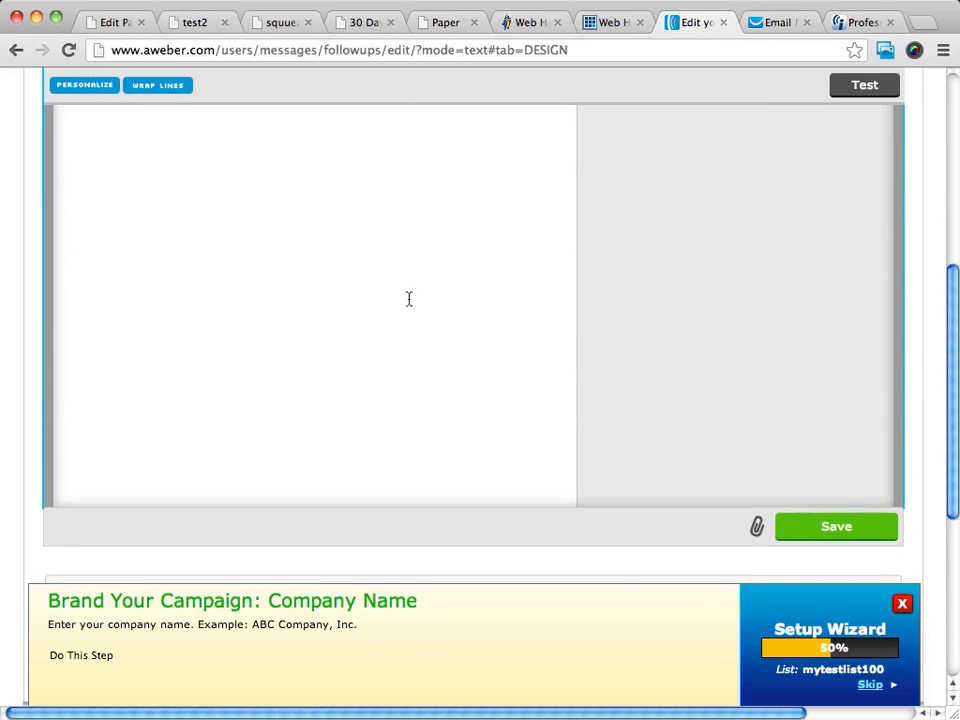
pyautogui.scroll(4, 149, 219)
pyautogui.click(191, 454)
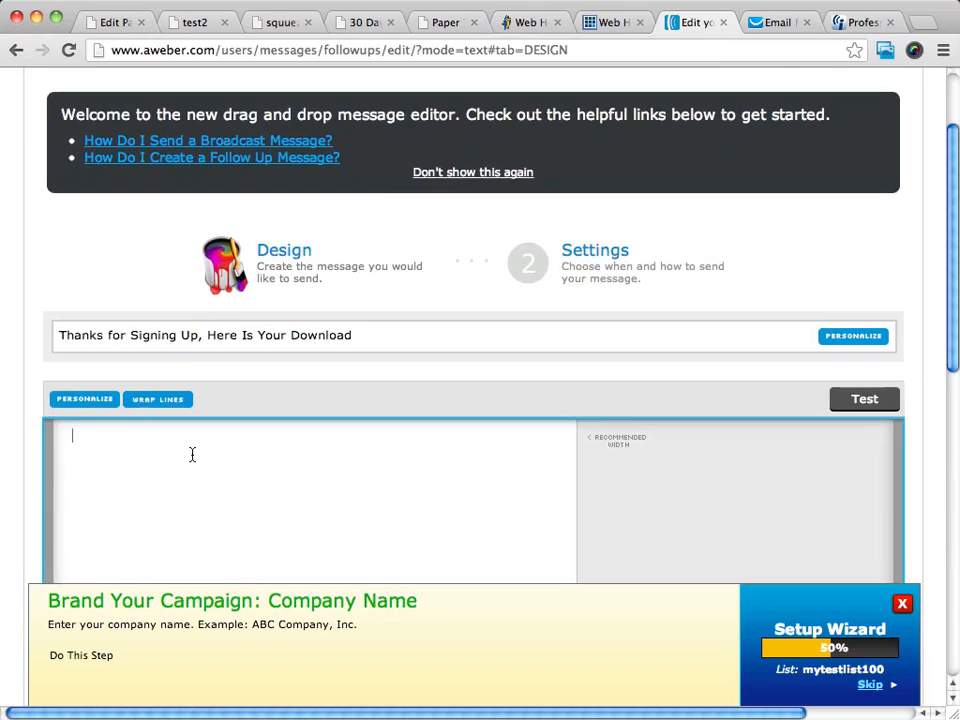
pyautogui.write('Here is your down')
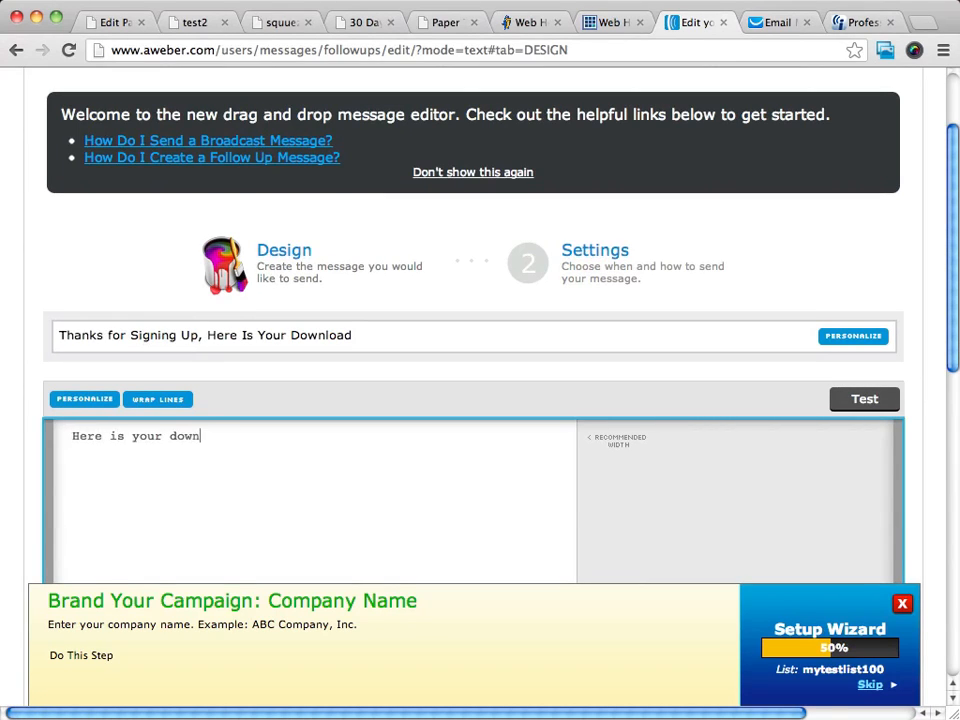
pyautogui.write('load, thank them for sig')
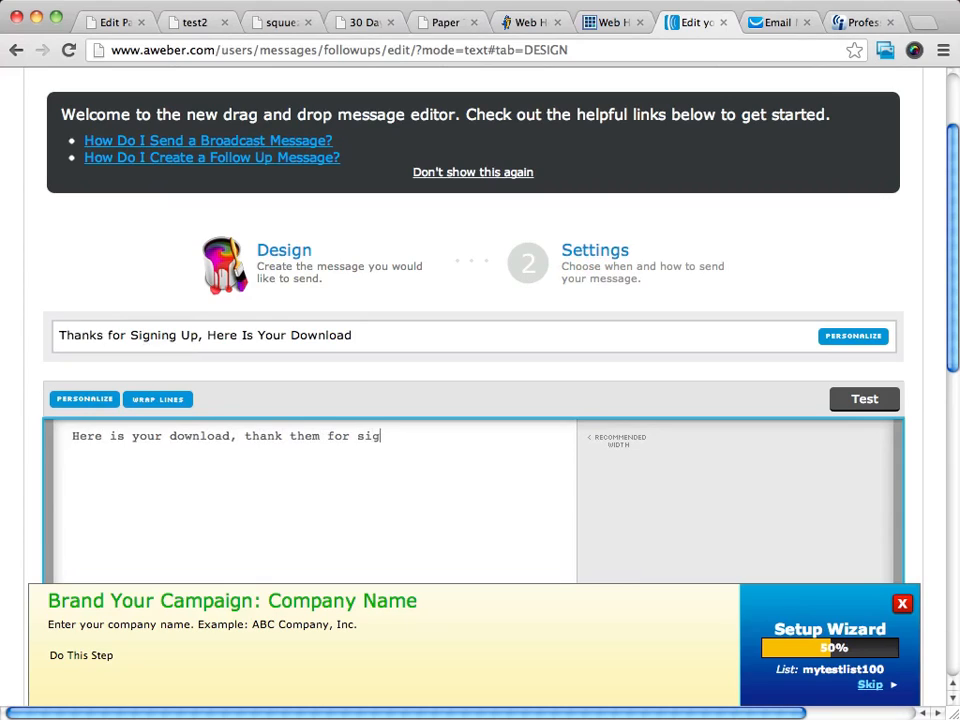
pyautogui.write('ning upo')
pyautogui.press('BackSpace')
pyautogui.press('BackSpace')
pyautogui.write('p')
pyautogui.press('Return')
pyautogui.press('Return')
pyautogui.write('lin  ')
pyautogui.write('thanks')
pyautogui.press('Return')
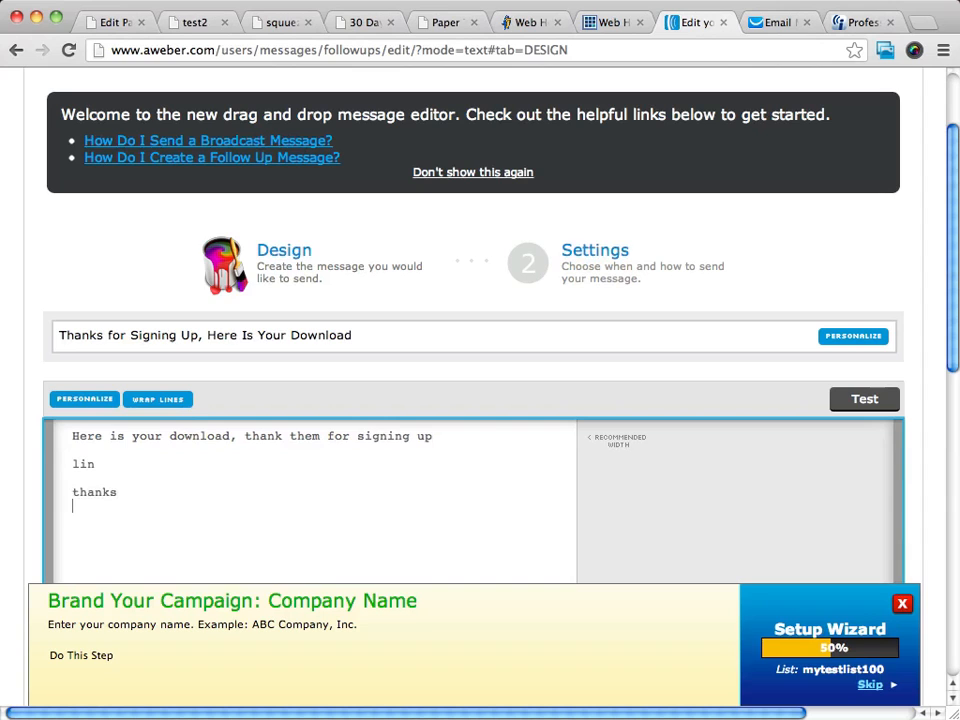
pyautogui.write('Mark')
# Step: Continue to the message's Settings stage, then save the follow-up message and exit the editor
pyautogui.scroll(-1, 483, 355)
pyautogui.scroll(-10, 483, 350)
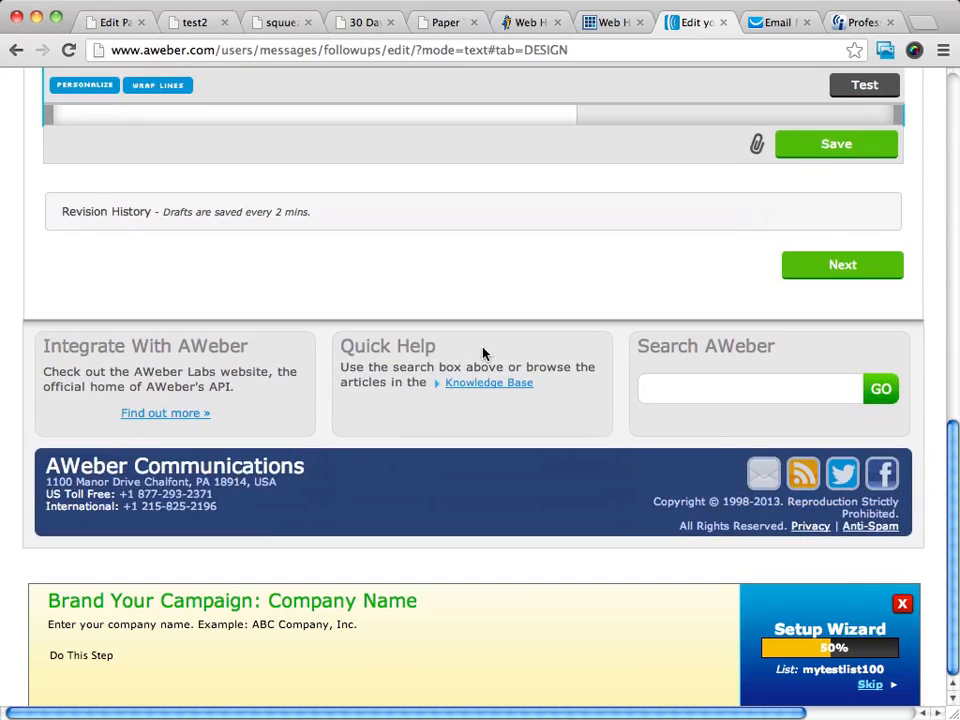
pyautogui.scroll(2, 483, 354)
pyautogui.click(857, 458)
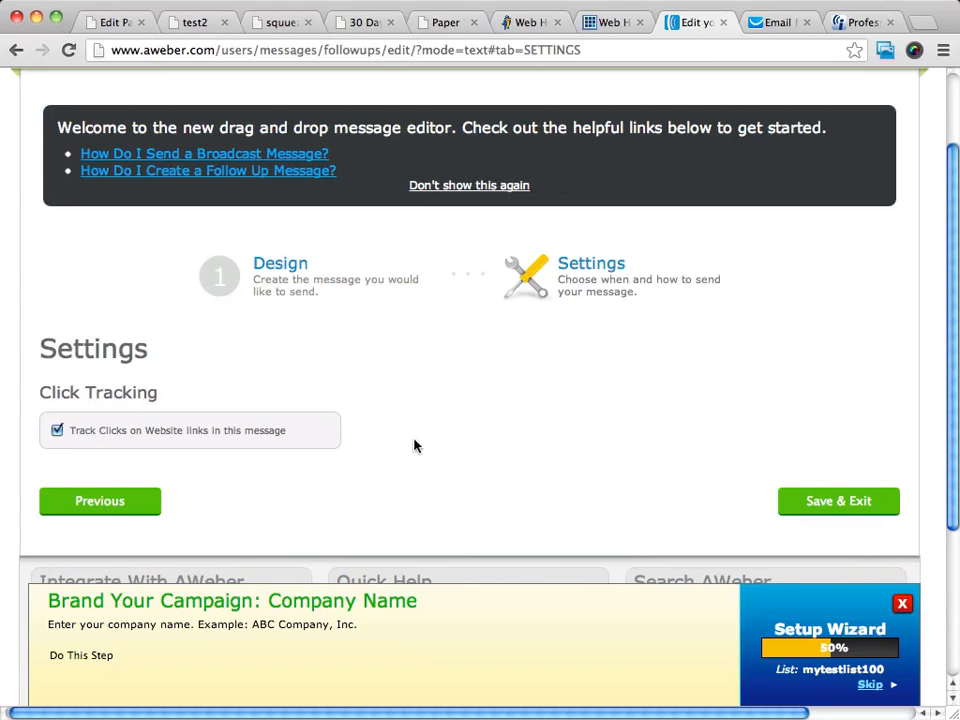
pyautogui.click(837, 505)
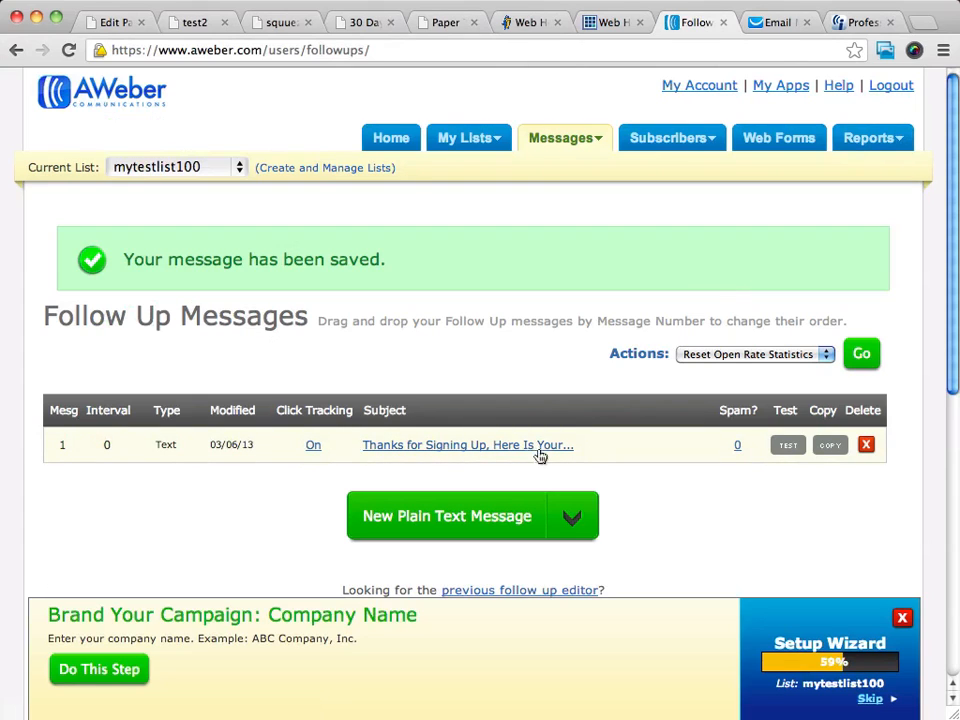
# Step: Create a second plain text follow-up message with the subject "This is a secon email"
pyautogui.click(571, 518)
pyautogui.scroll(-3, 647, 523)
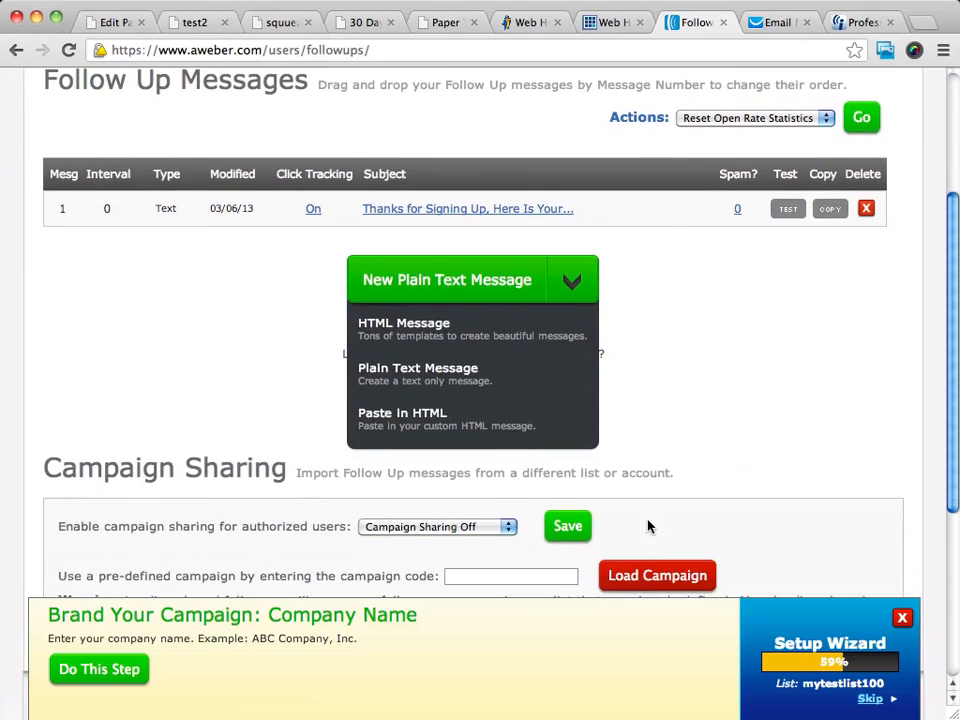
pyautogui.click(450, 380)
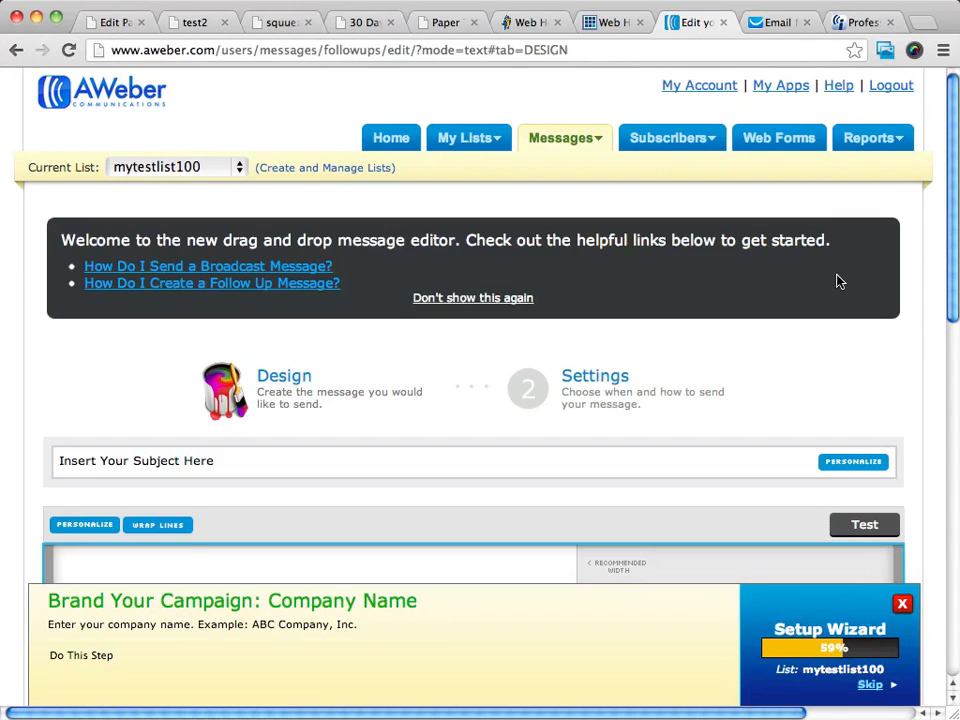
pyautogui.scroll(-3, 838, 281)
pyautogui.scroll(-3, 837, 280)
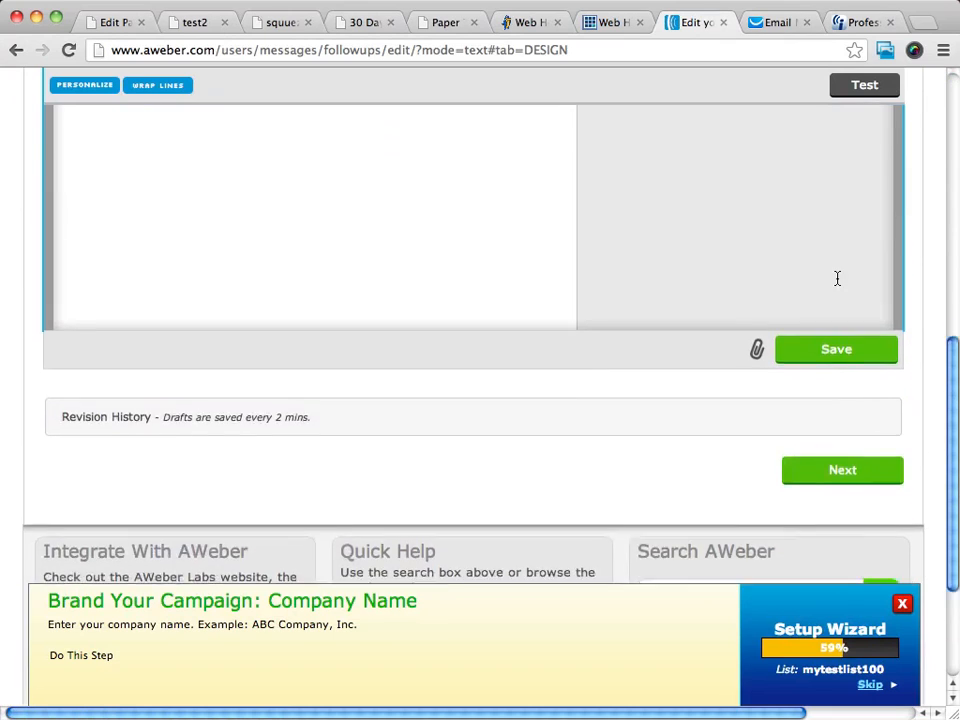
pyautogui.scroll(4, 837, 278)
pyautogui.scroll(1, 838, 279)
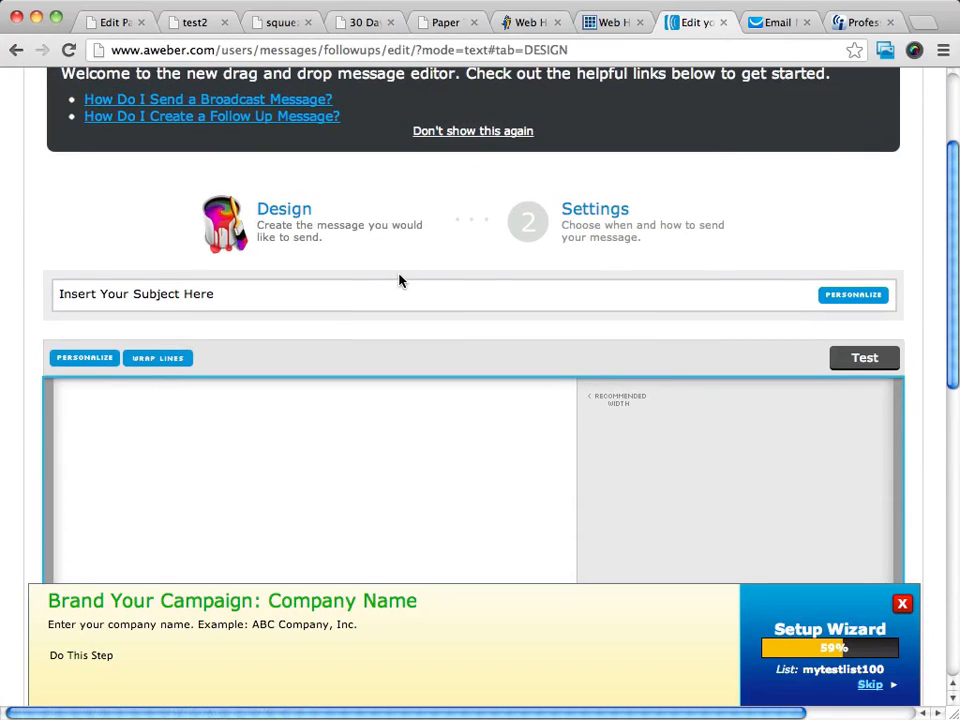
pyautogui.scroll(-1, 400, 250)
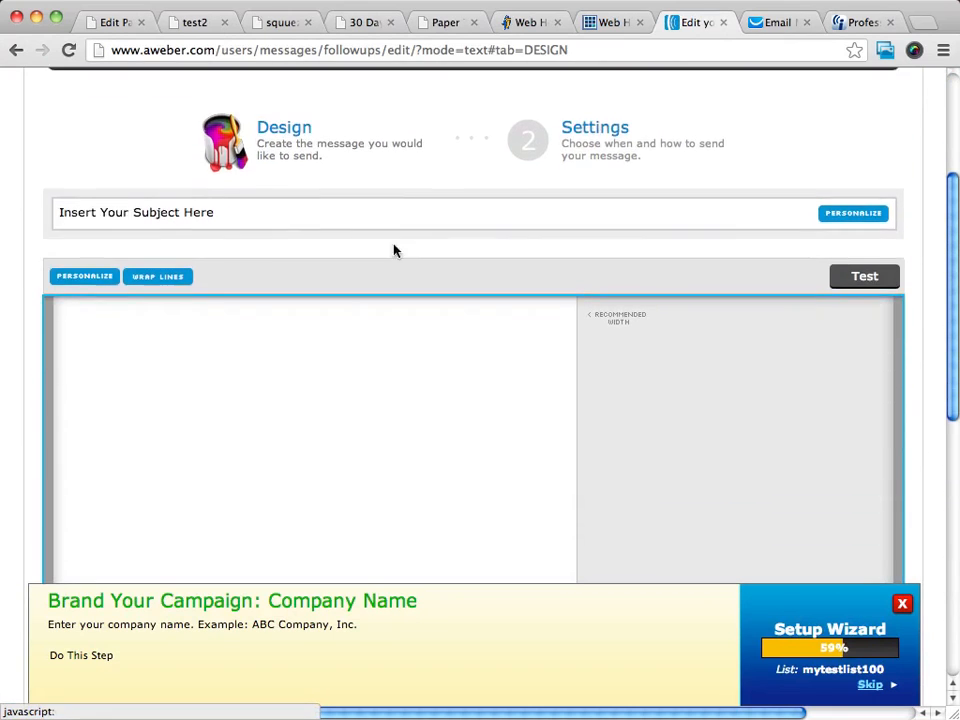
pyautogui.click(193, 213)
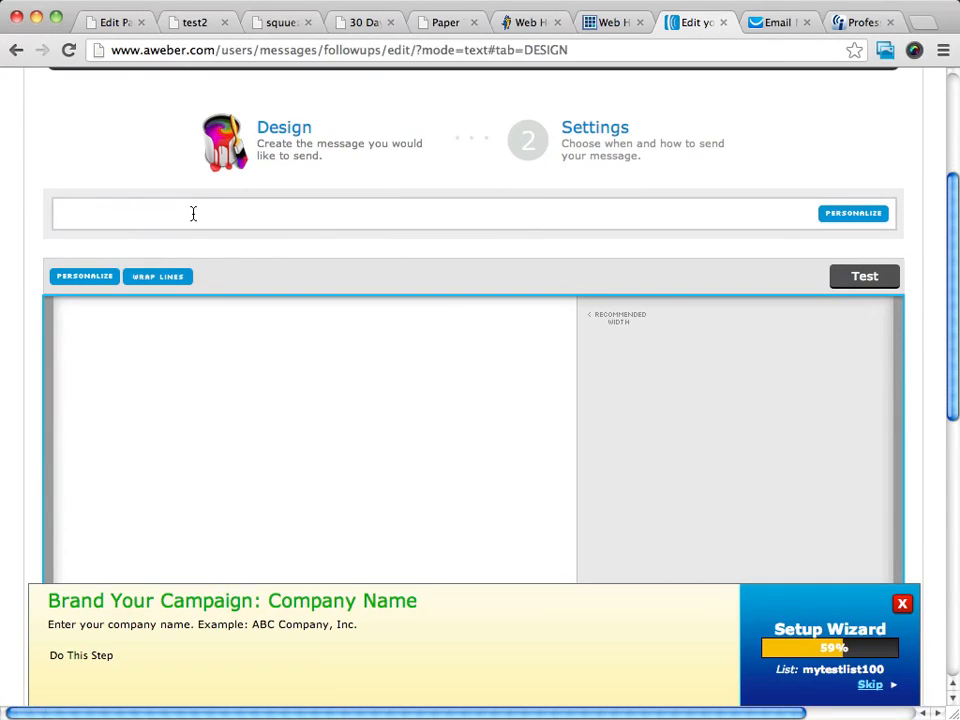
pyautogui.write('This is a secon email')
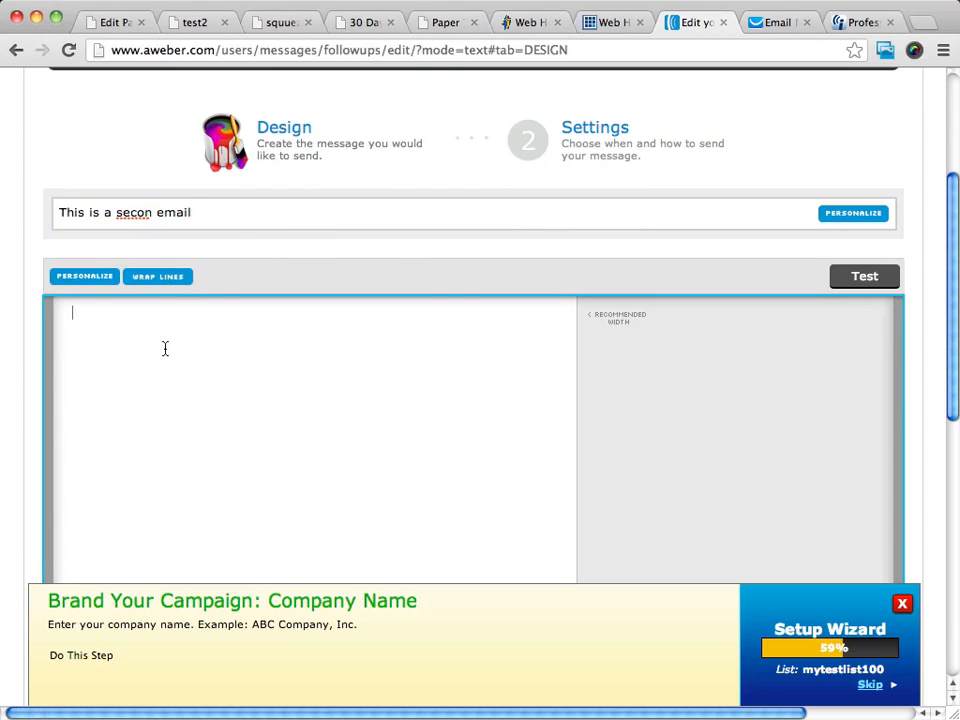
# Step: Write the body "hi again message maybe promote your oto or just welcome them to your list and tell about yourself" and wrap its lines
pyautogui.write(' again message')
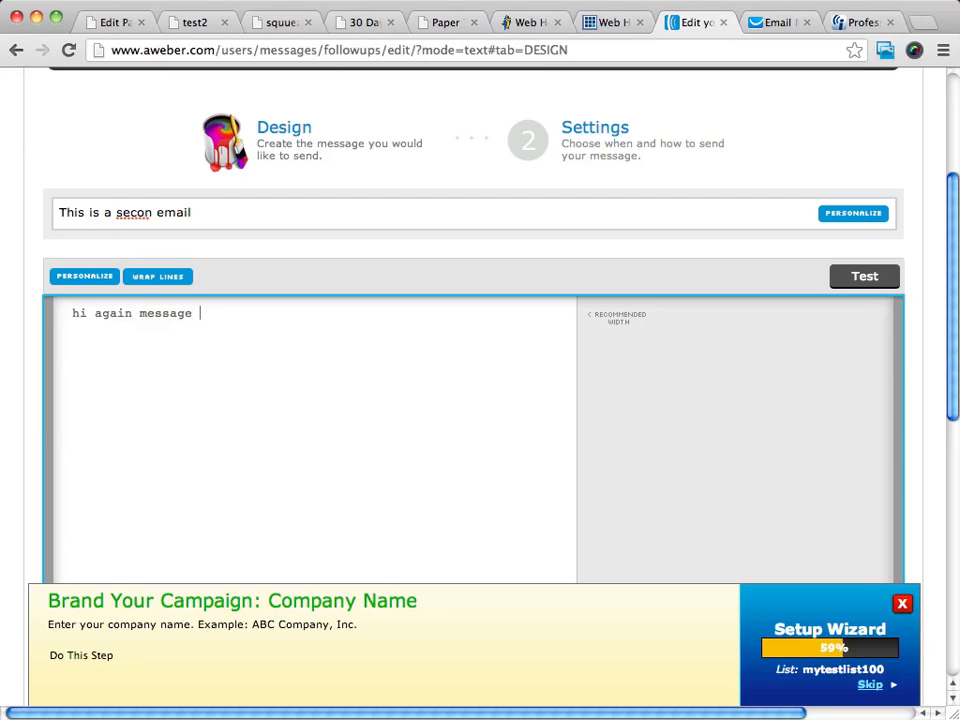
pyautogui.write(' maybe promote your ')
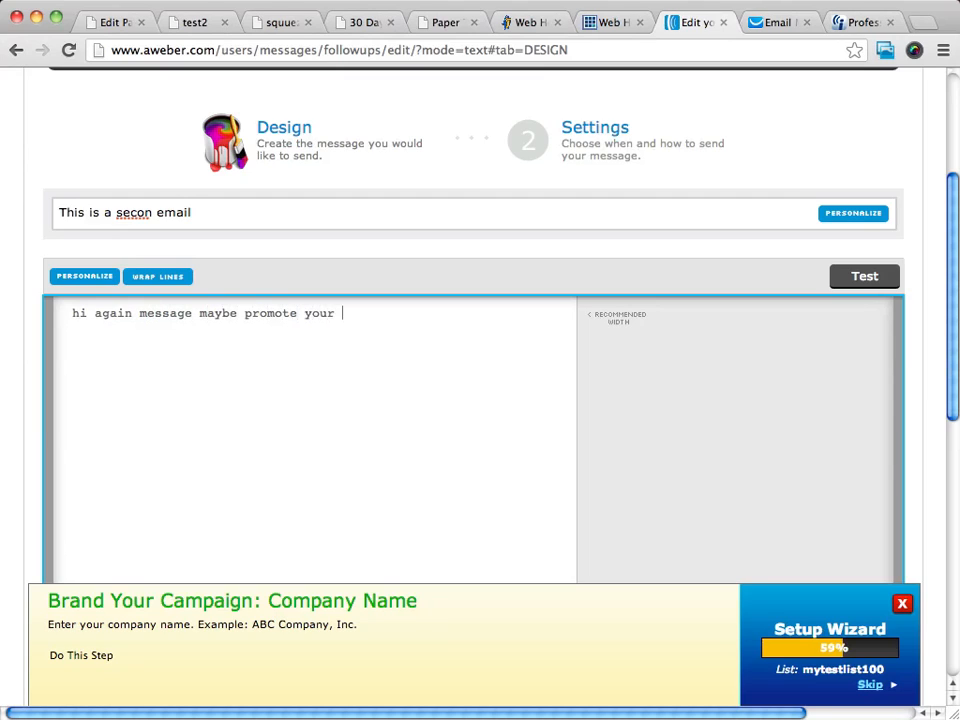
pyautogui.write('oto or just welcome them to')
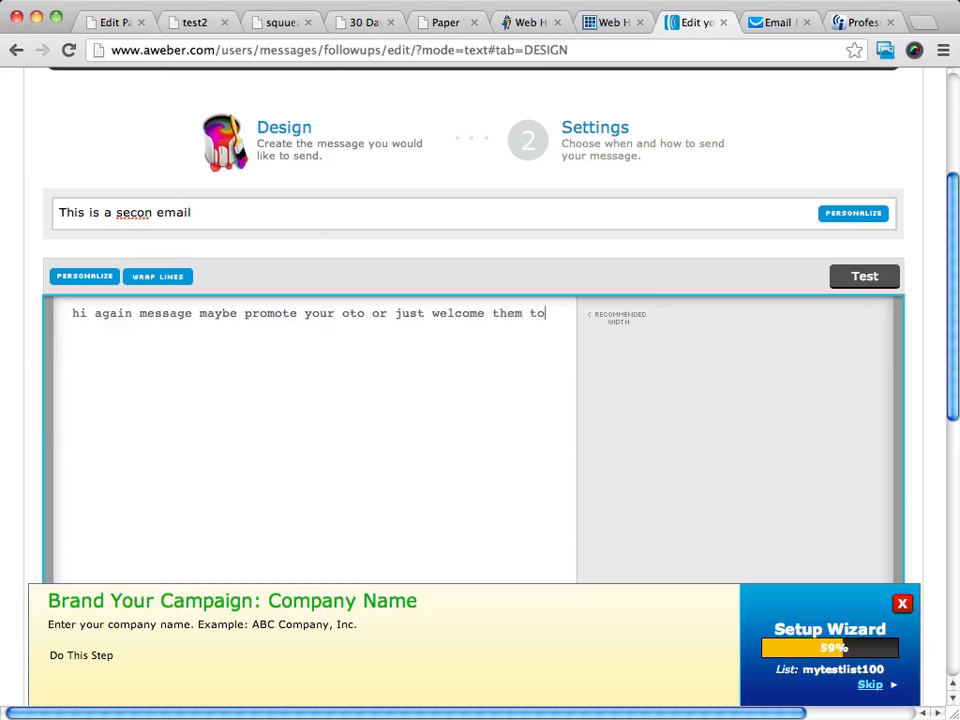
pyautogui.write(' your list and tell abou')
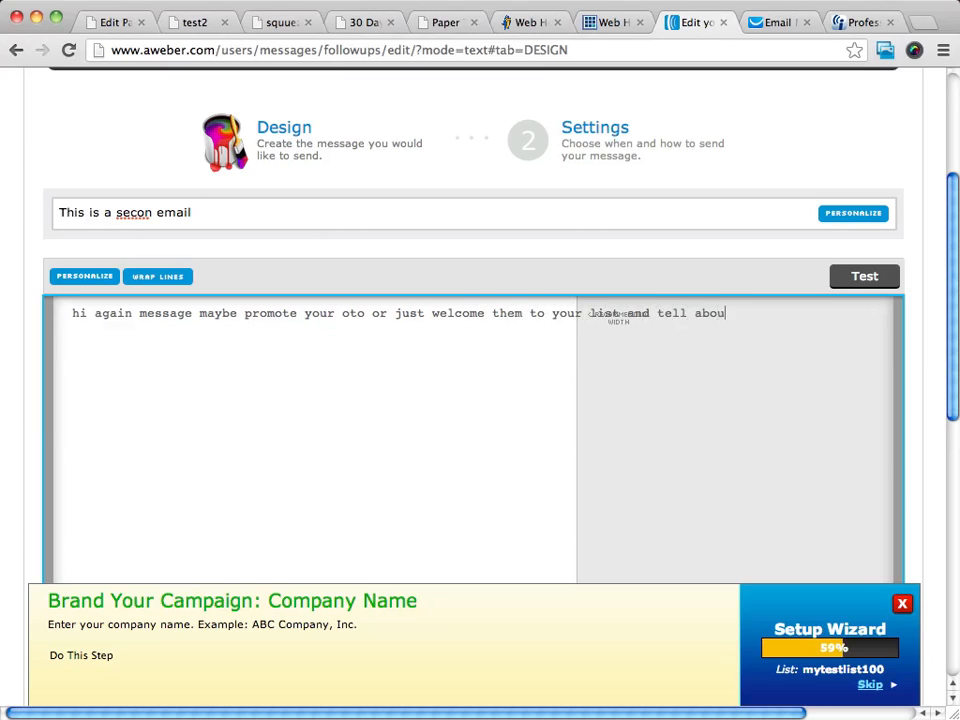
pyautogui.write('t yourself')
pyautogui.click(157, 275)
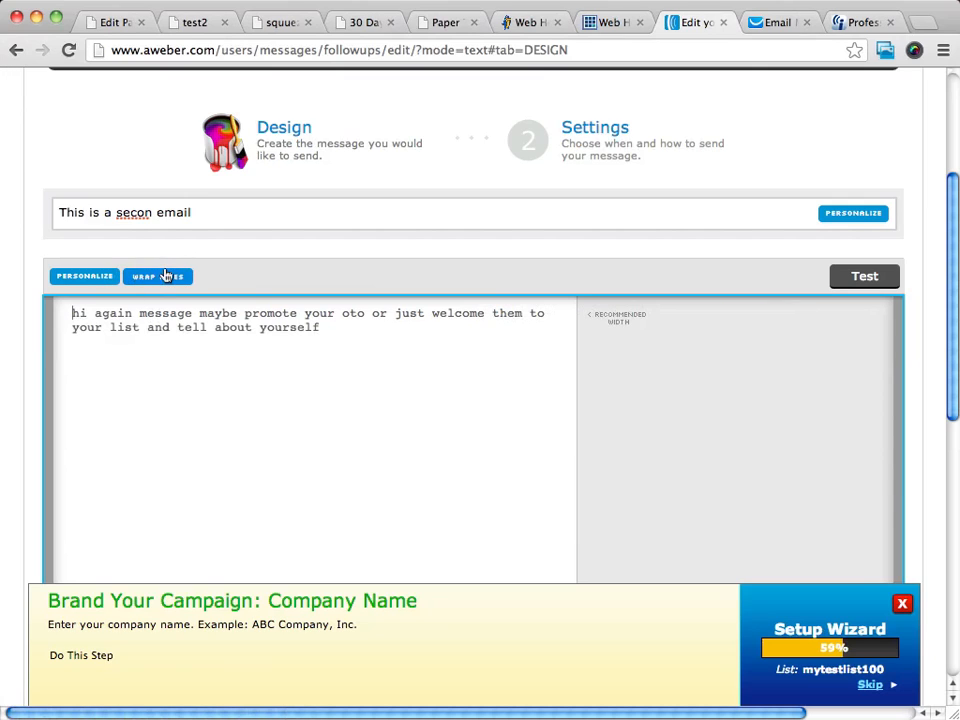
# Step: Correct the misspelled word in the subject to "second" and continue to the message's Settings stage
pyautogui.click(151, 213)
pyautogui.write('d')
pyautogui.scroll(-10, 594, 315)
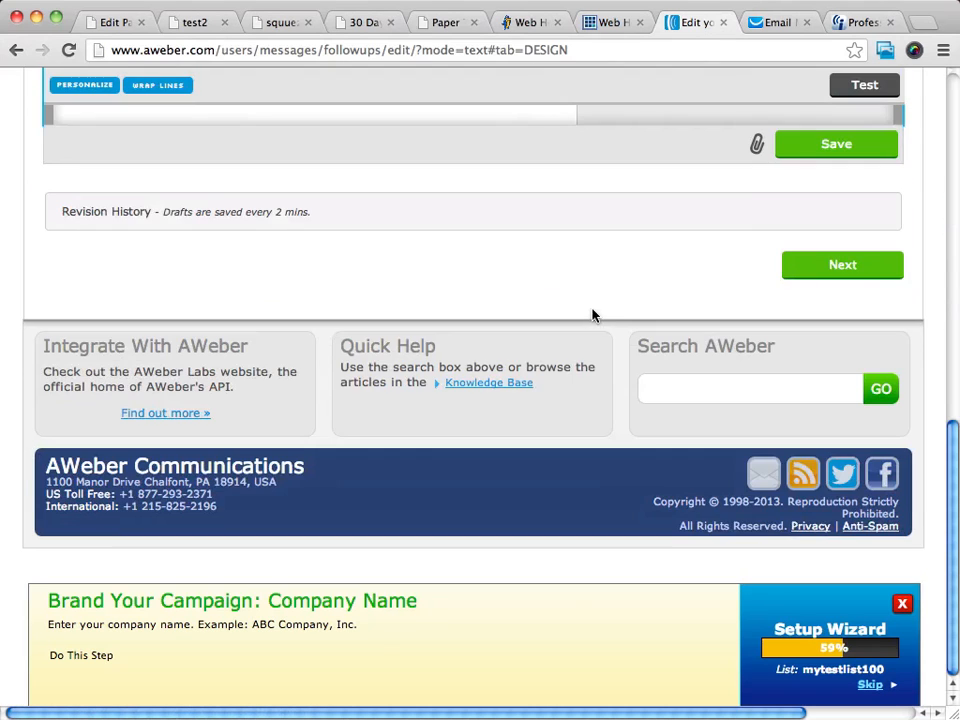
pyautogui.click(828, 262)
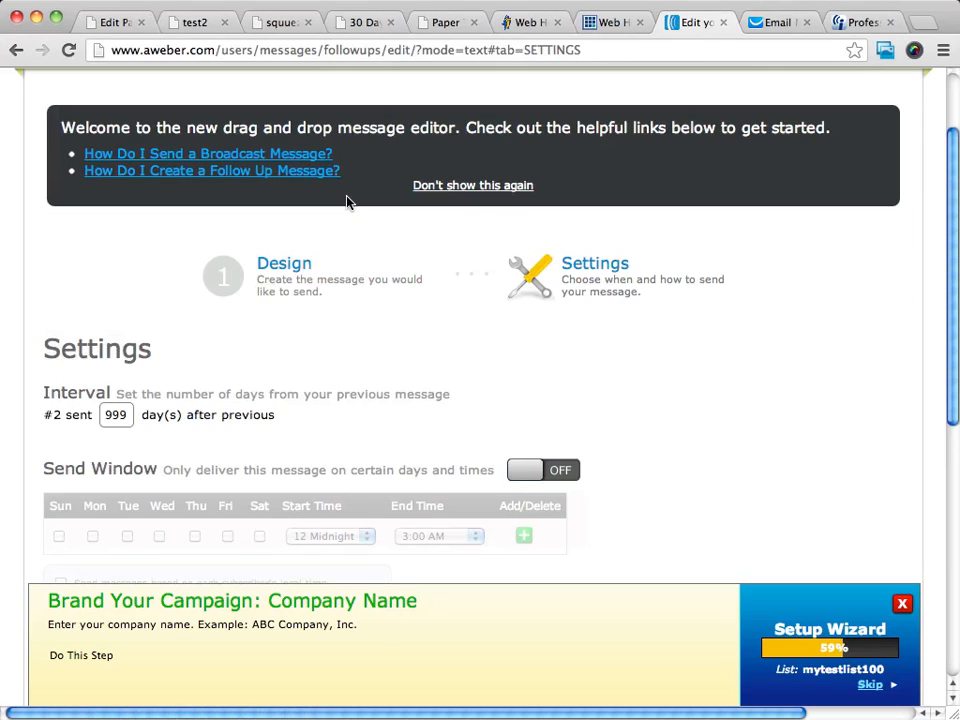
# Step: Set the interval for follow-up message #2 to 1 day after the previous message
pyautogui.scroll(-1, 592, 330)
pyautogui.scroll(-1, 592, 330)
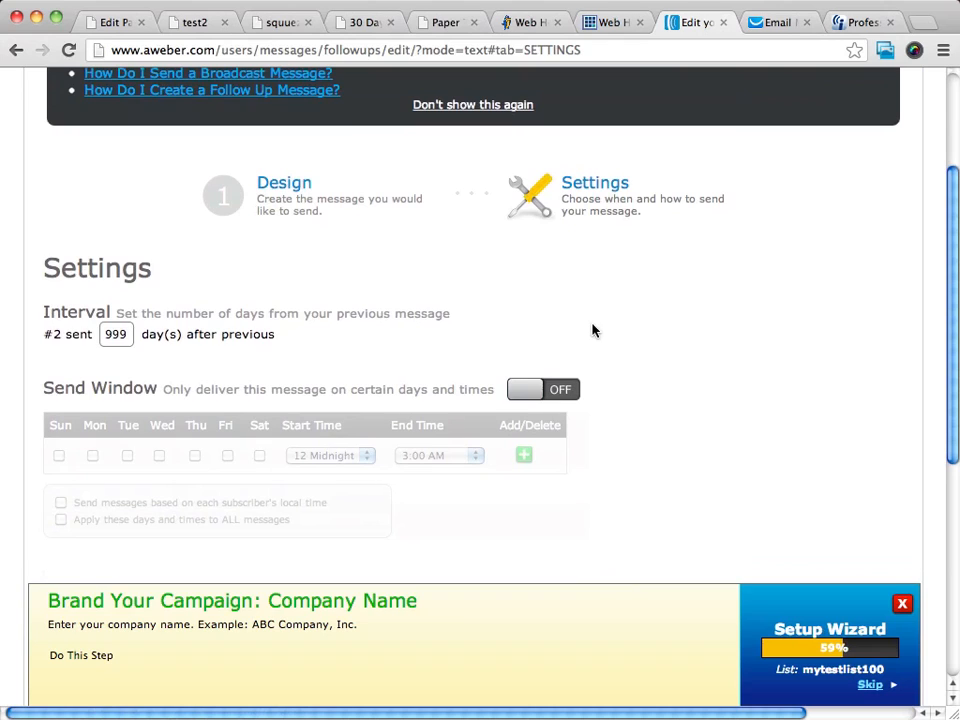
pyautogui.scroll(-2, 223, 300)
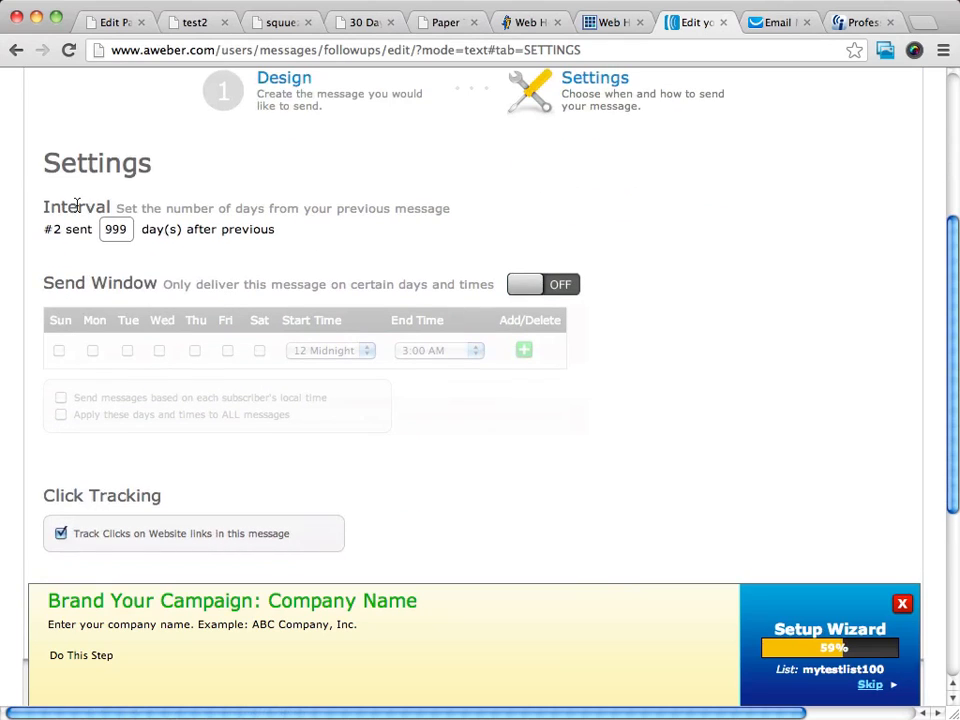
pyautogui.moveTo(128, 229); pyautogui.dragTo(95, 229)
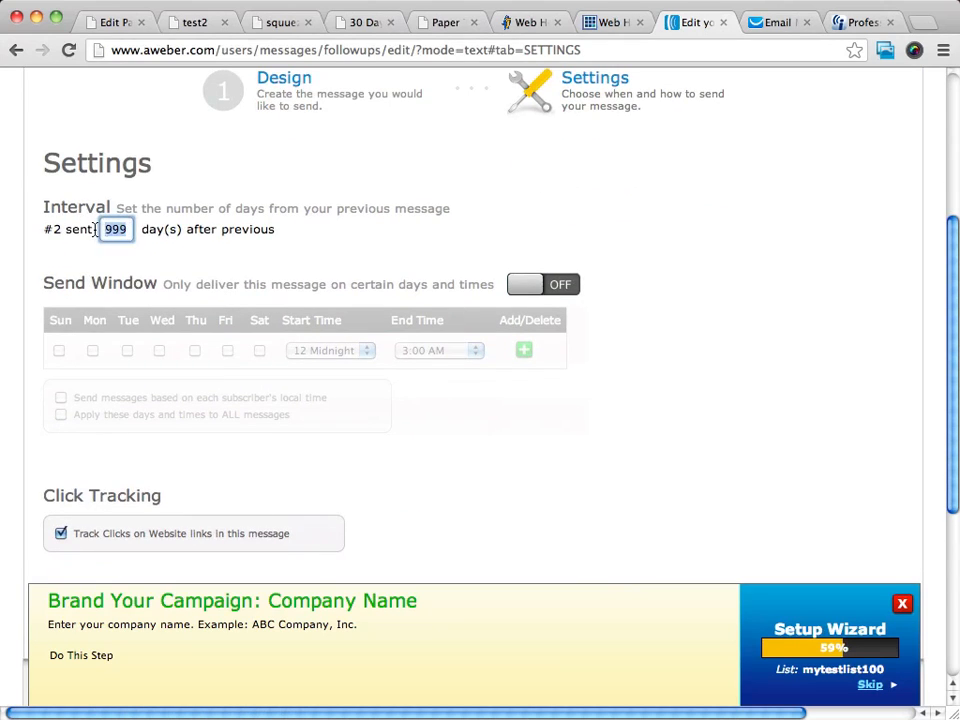
pyautogui.write('1')
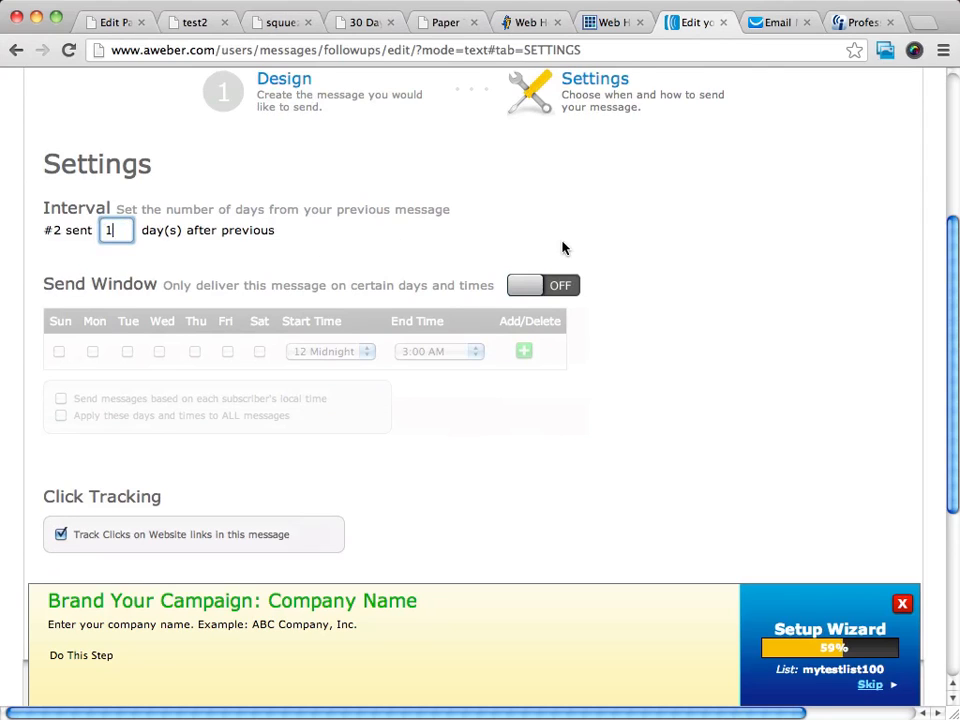
pyautogui.click(528, 289)
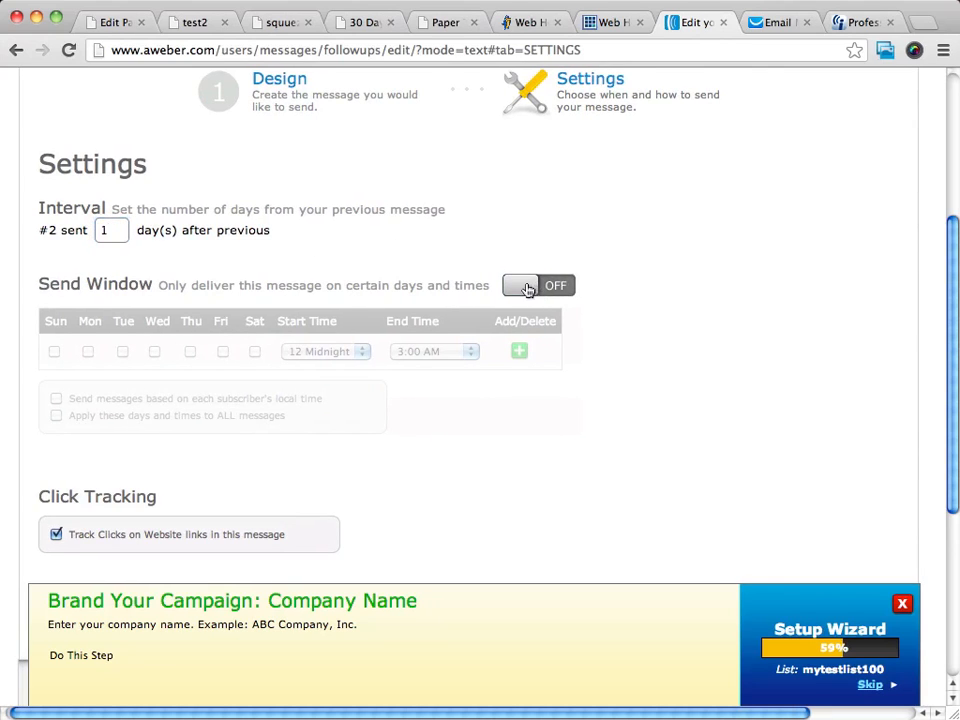
pyautogui.hscroll(-1, 540, 289)
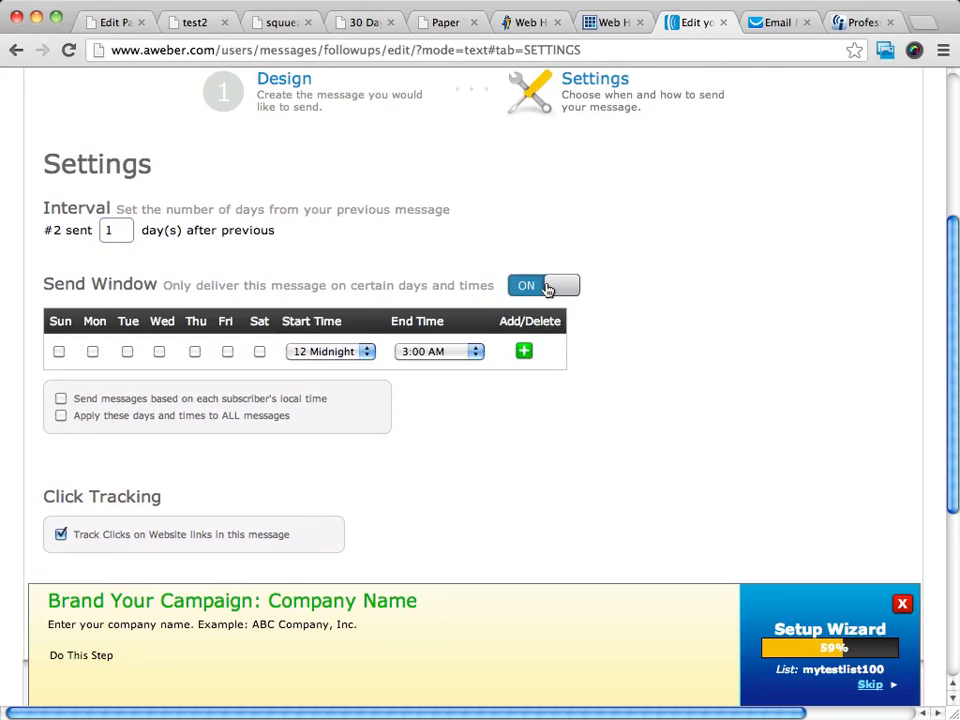
pyautogui.click(548, 289)
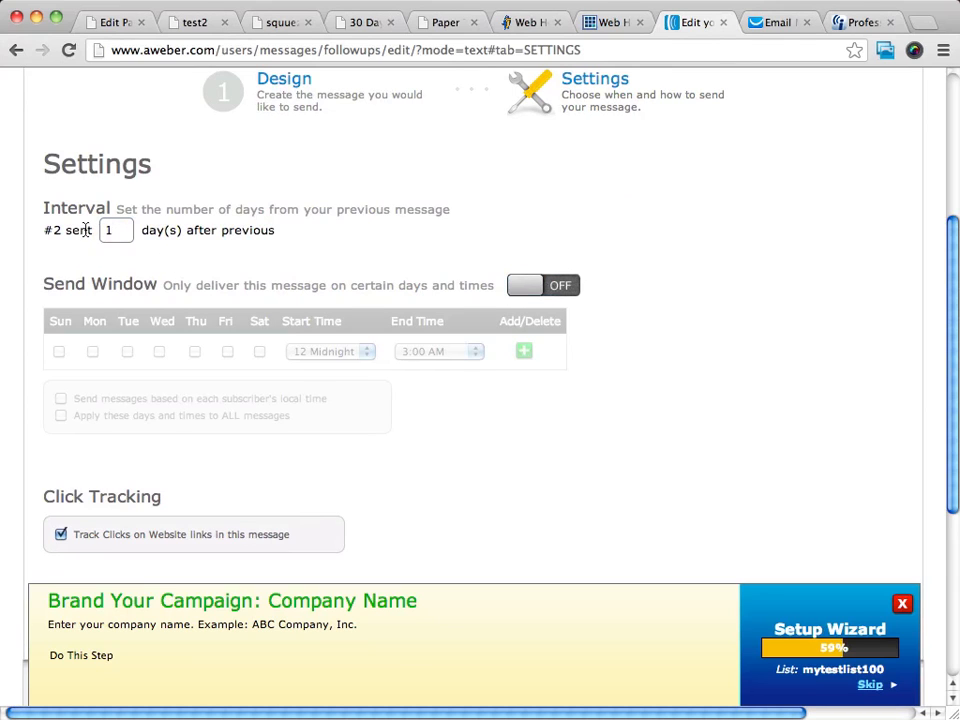
# Step: Turn on the Send Window for message #2, keeping 12 Midnight as its start time
pyautogui.scroll(-3, 465, 260)
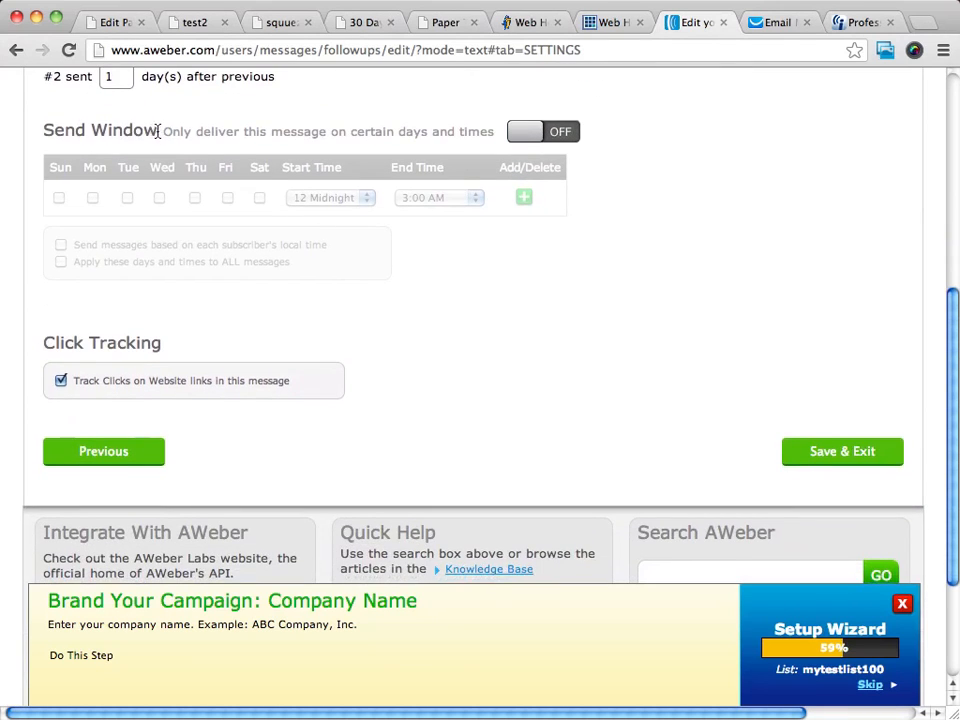
pyautogui.click(545, 132)
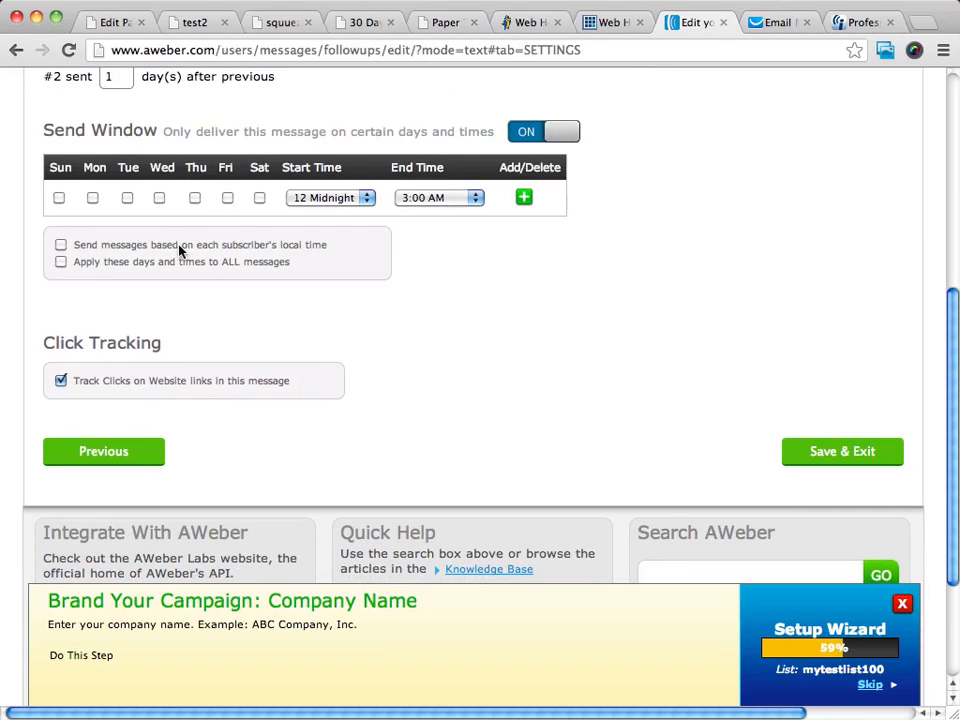
pyautogui.click(330, 198)
pyautogui.click(360, 198)
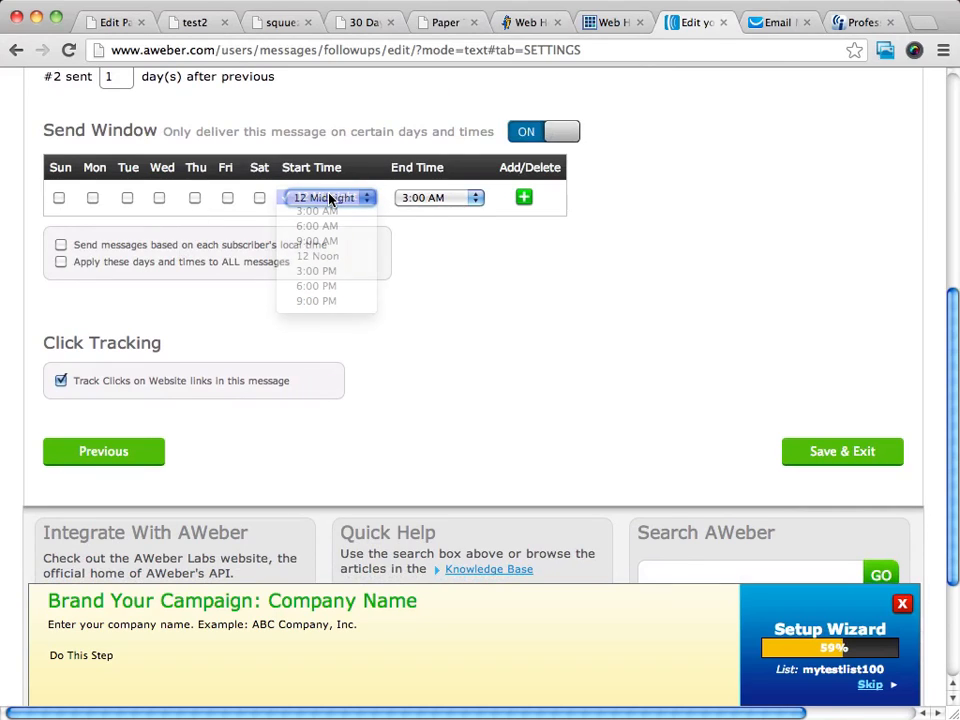
# Step: Save the second follow-up message and exit the editor
pyautogui.scroll(1, 430, 296)
pyautogui.scroll(5, 444, 303)
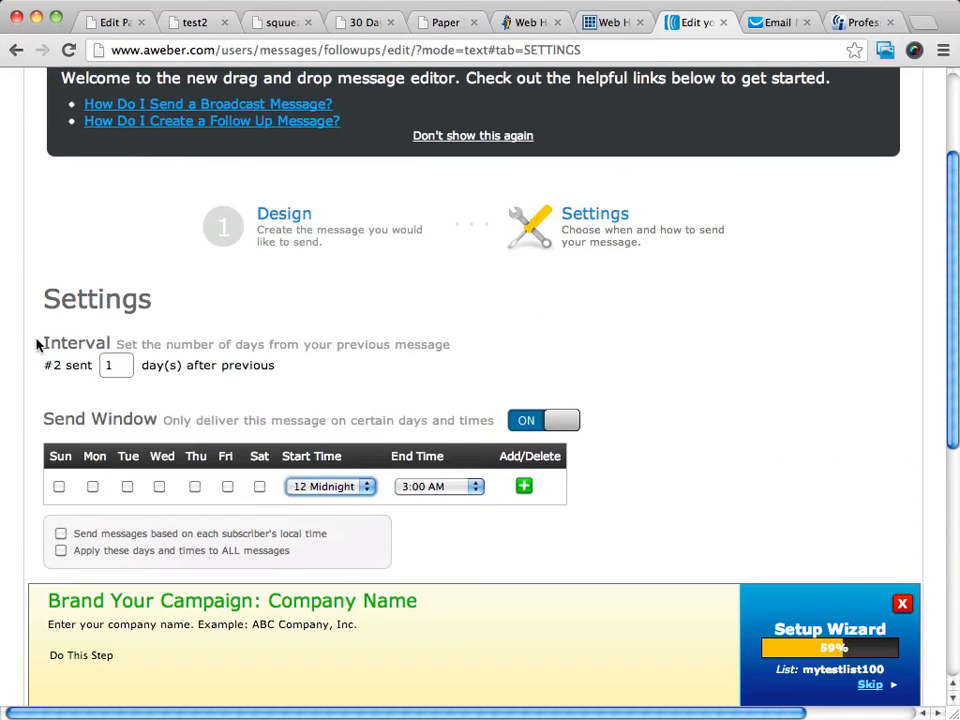
pyautogui.scroll(-5, 263, 275)
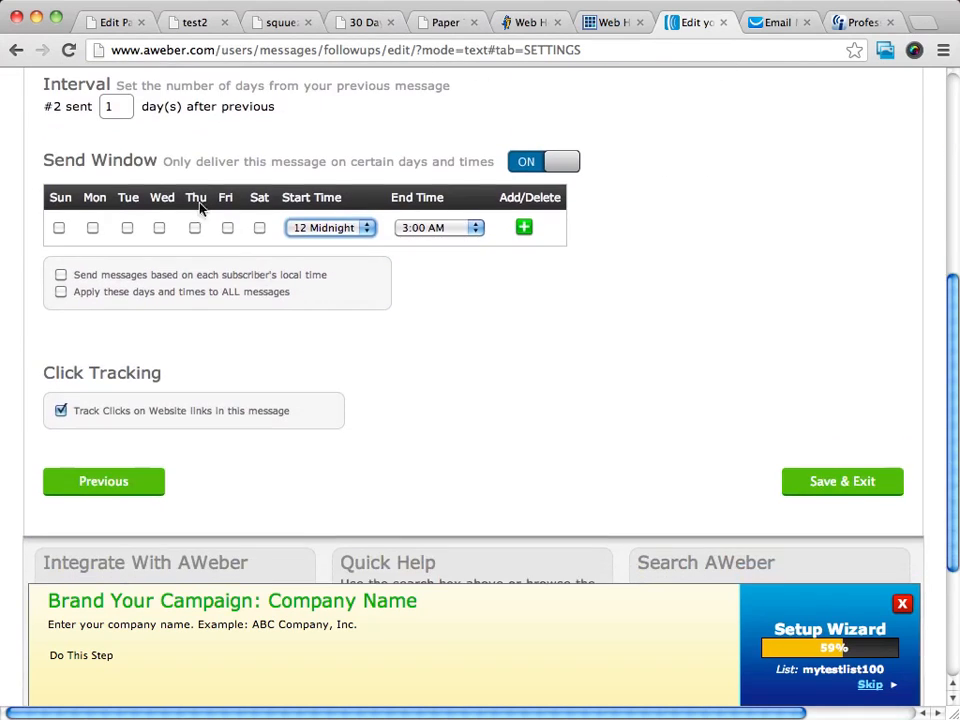
pyautogui.hscroll(3, 107, 107)
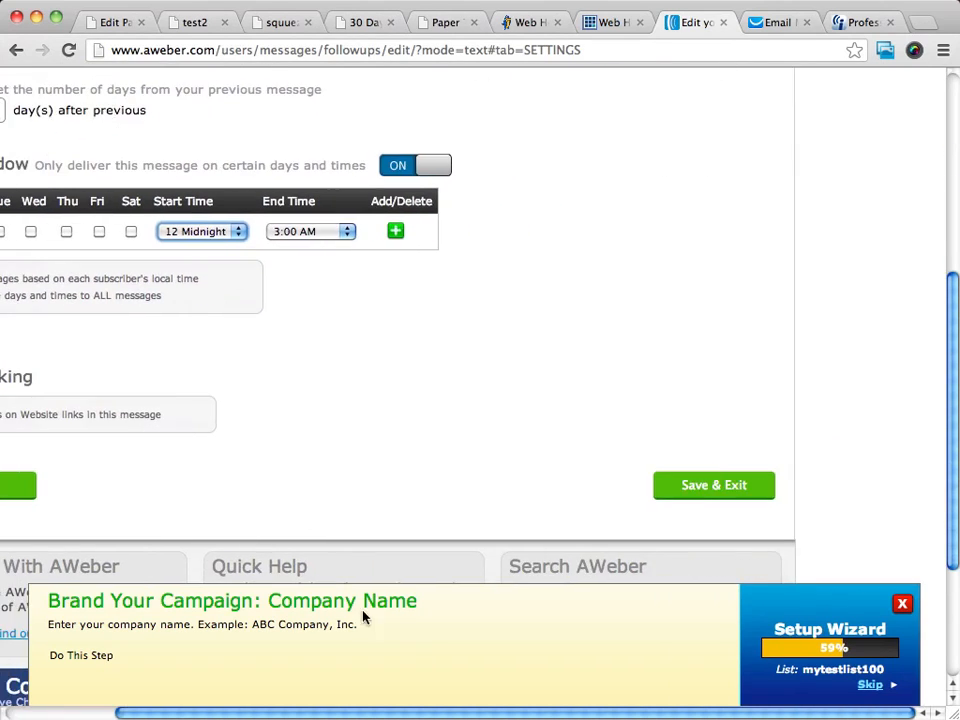
pyautogui.click(713, 486)
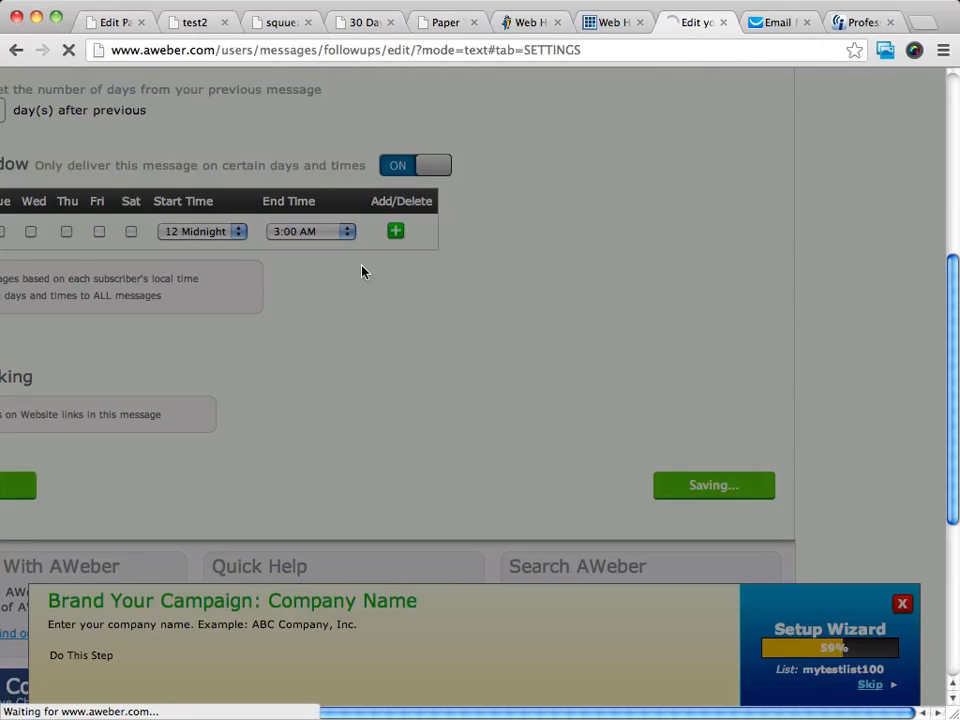